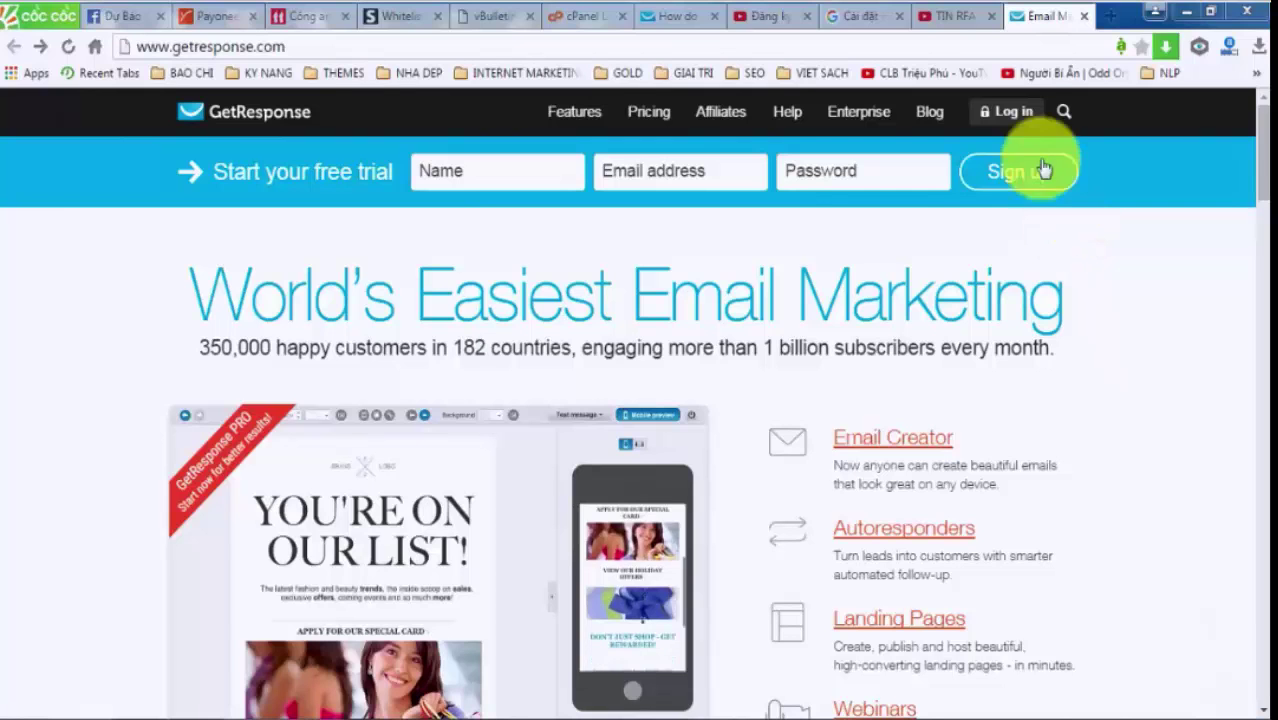
# Open the GetResponse login page and fill in the account e-mail, copied from the KeePass entry "Mail - GETRESPONSE - Copy"
pyautogui.click(1013, 111)
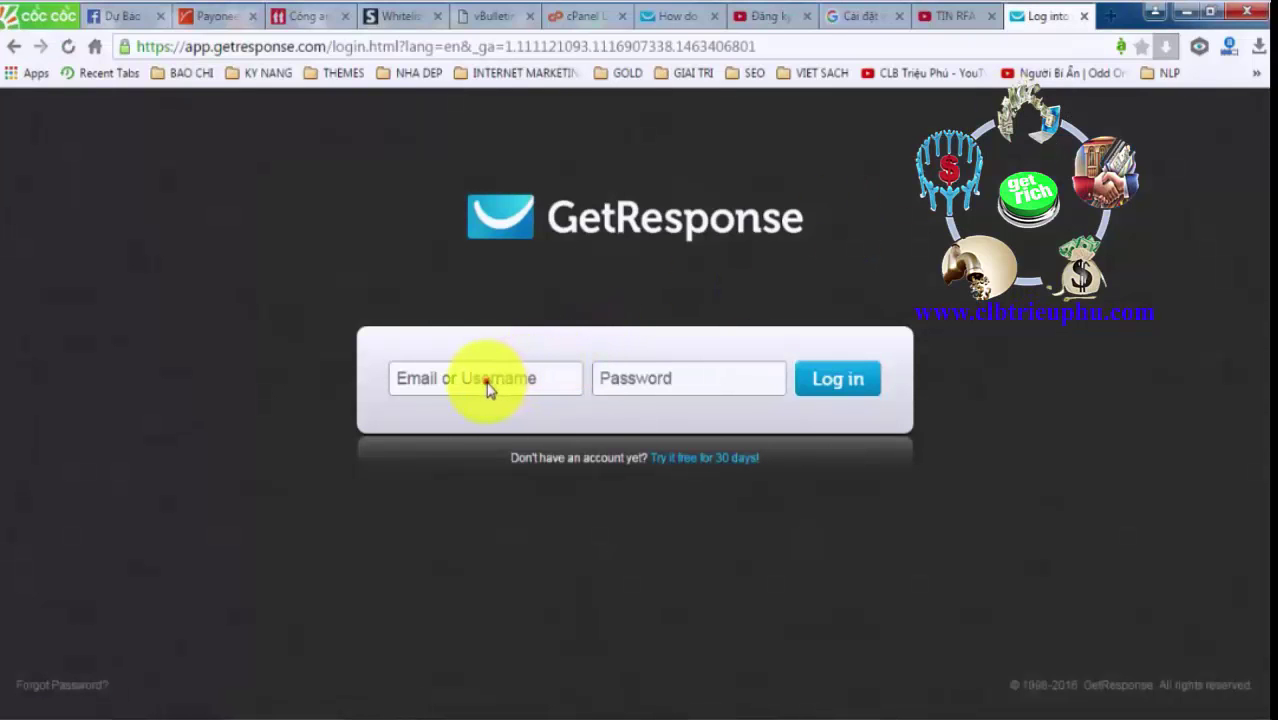
pyautogui.click(485, 378)
pyautogui.moveTo(195, 712)
pyautogui.click(210, 640)
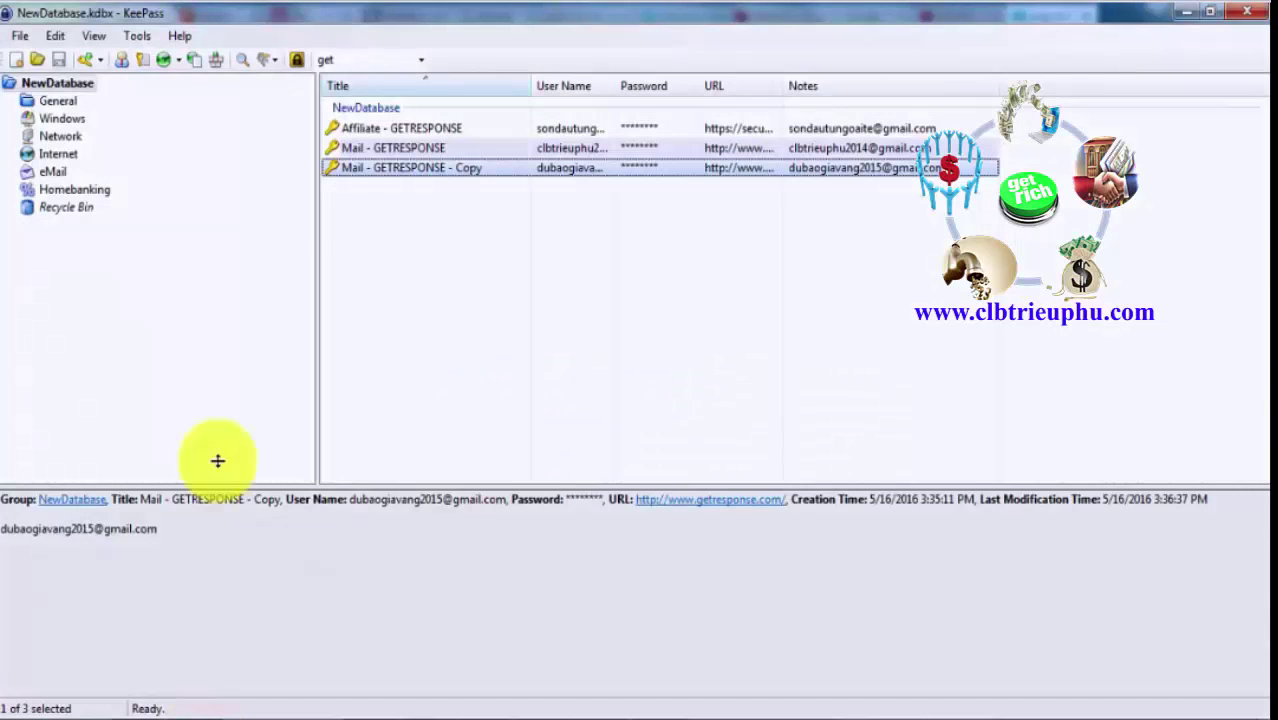
pyautogui.click(121, 59)
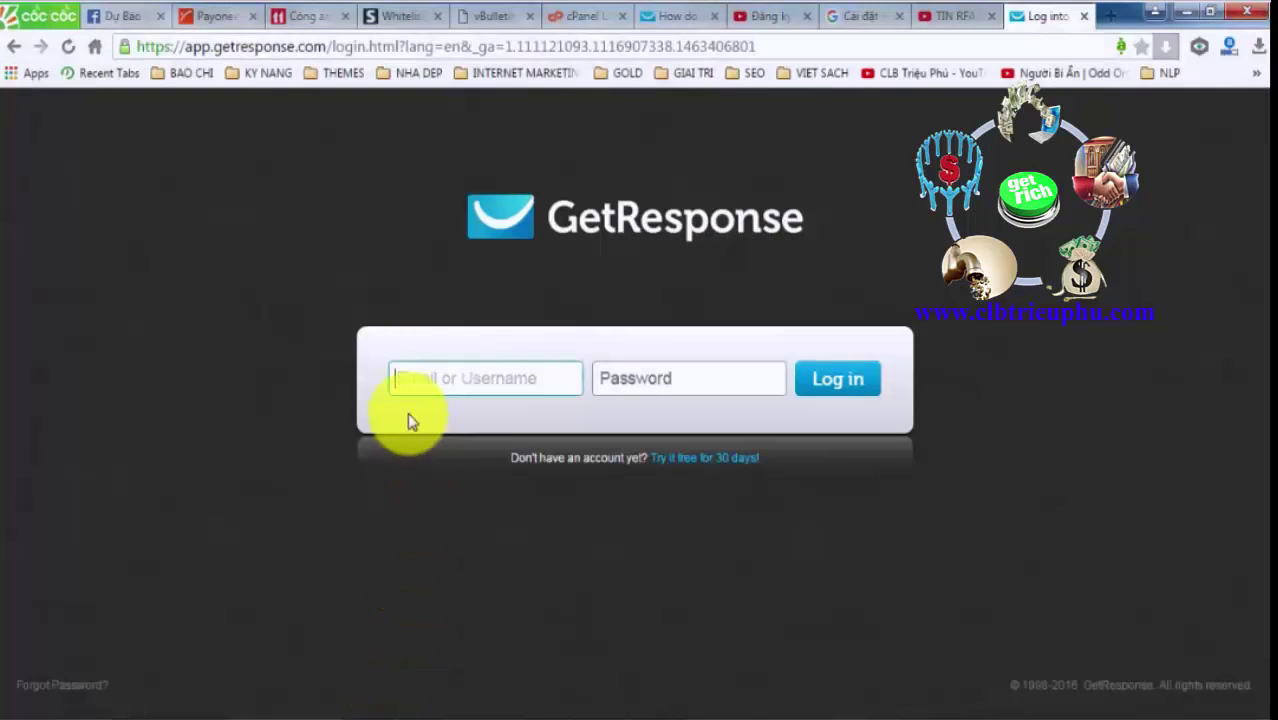
pyautogui.rightClick(406, 377)
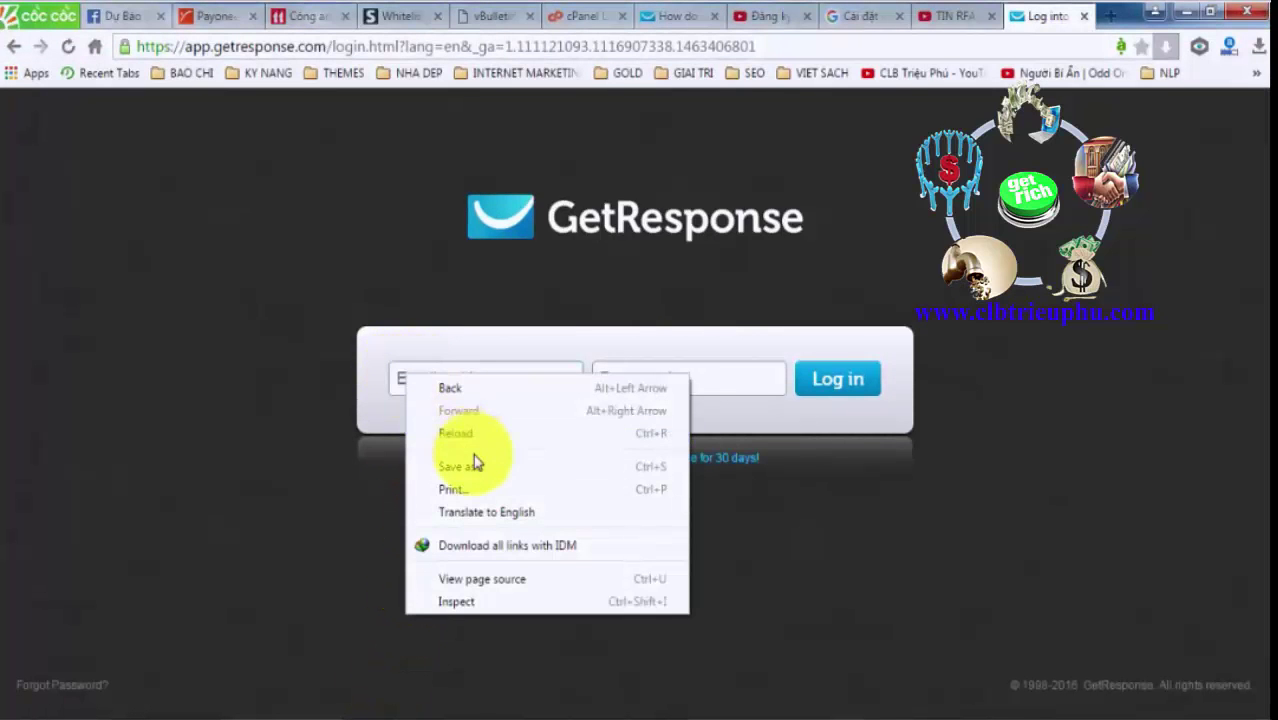
pyautogui.click(402, 376)
pyautogui.hotkey('ctrl', 'v')
# Copy the account password from the same KeePass entry into the GetResponse login form and log in
pyautogui.click(736, 375)
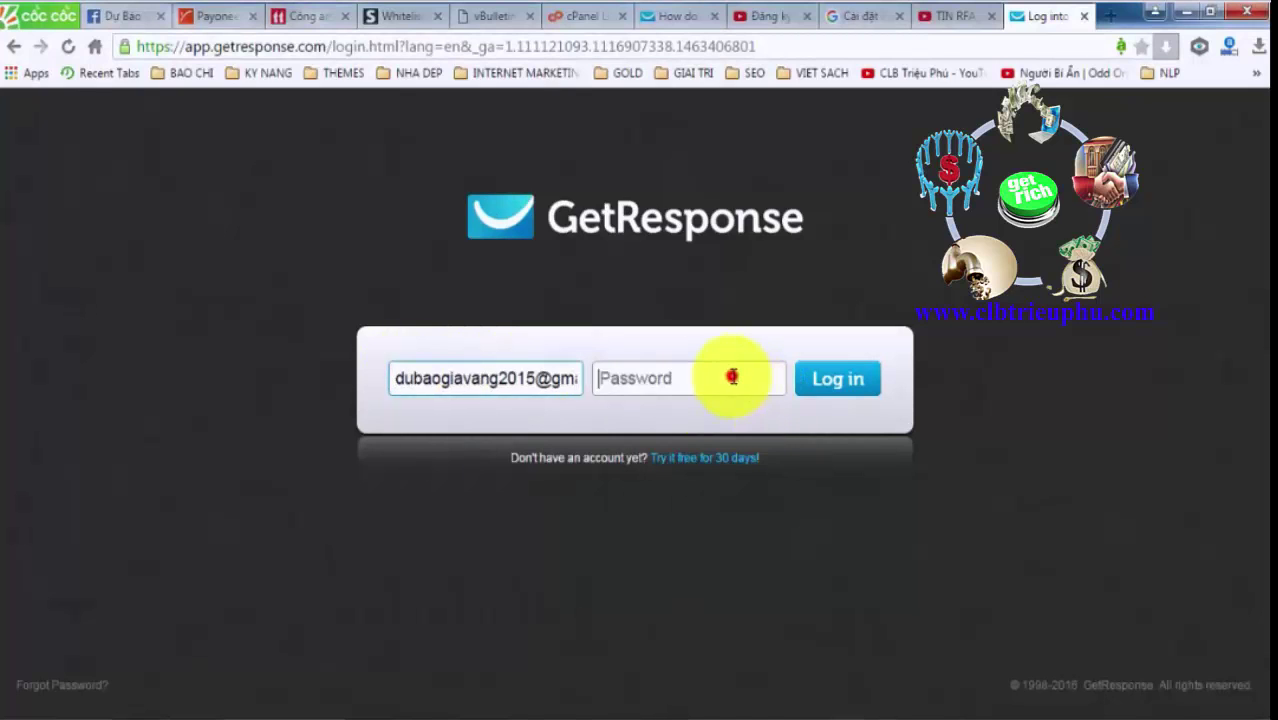
pyautogui.click(200, 714)
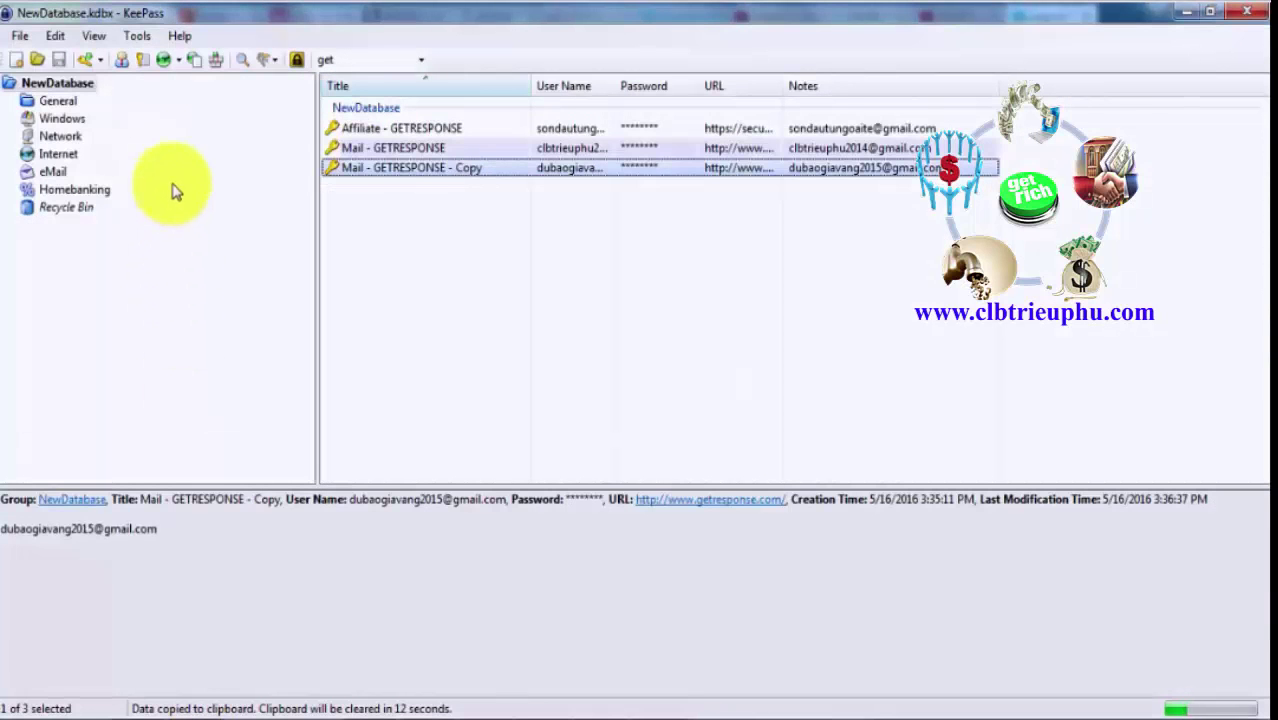
pyautogui.click(141, 59)
pyautogui.click(392, 710)
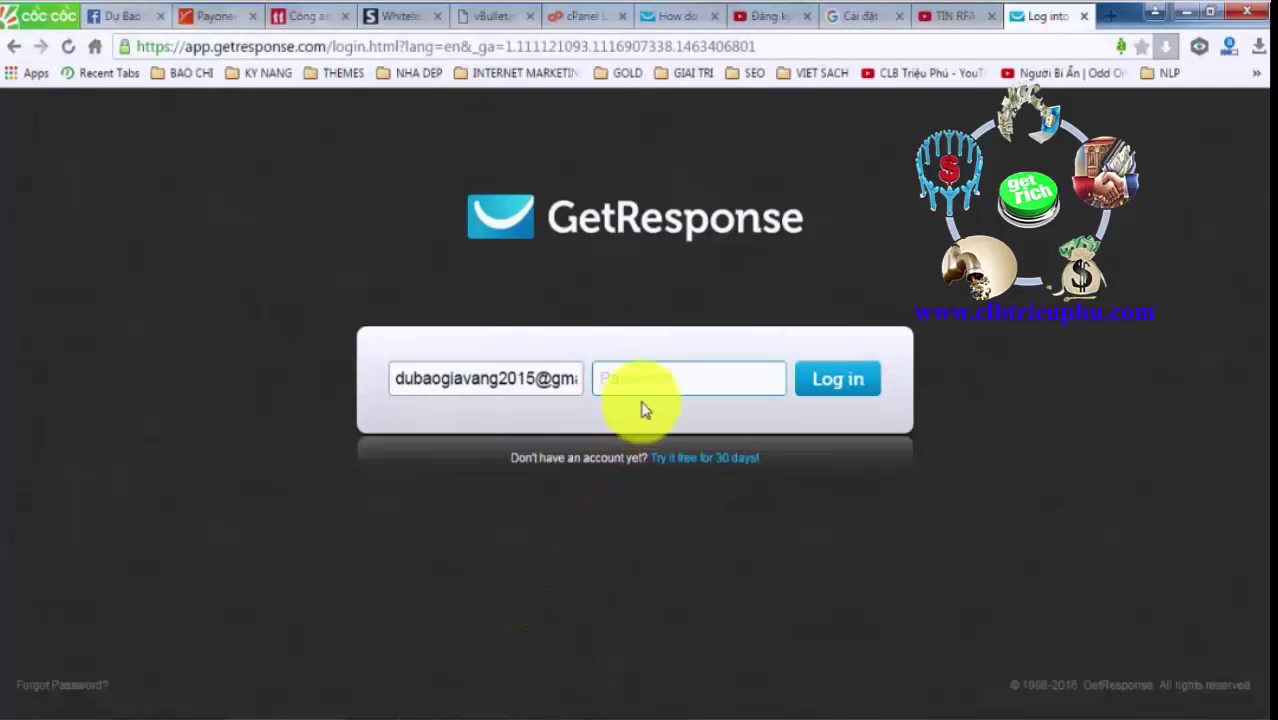
pyautogui.hotkey('ctrl', 'v')
pyautogui.click(838, 382)
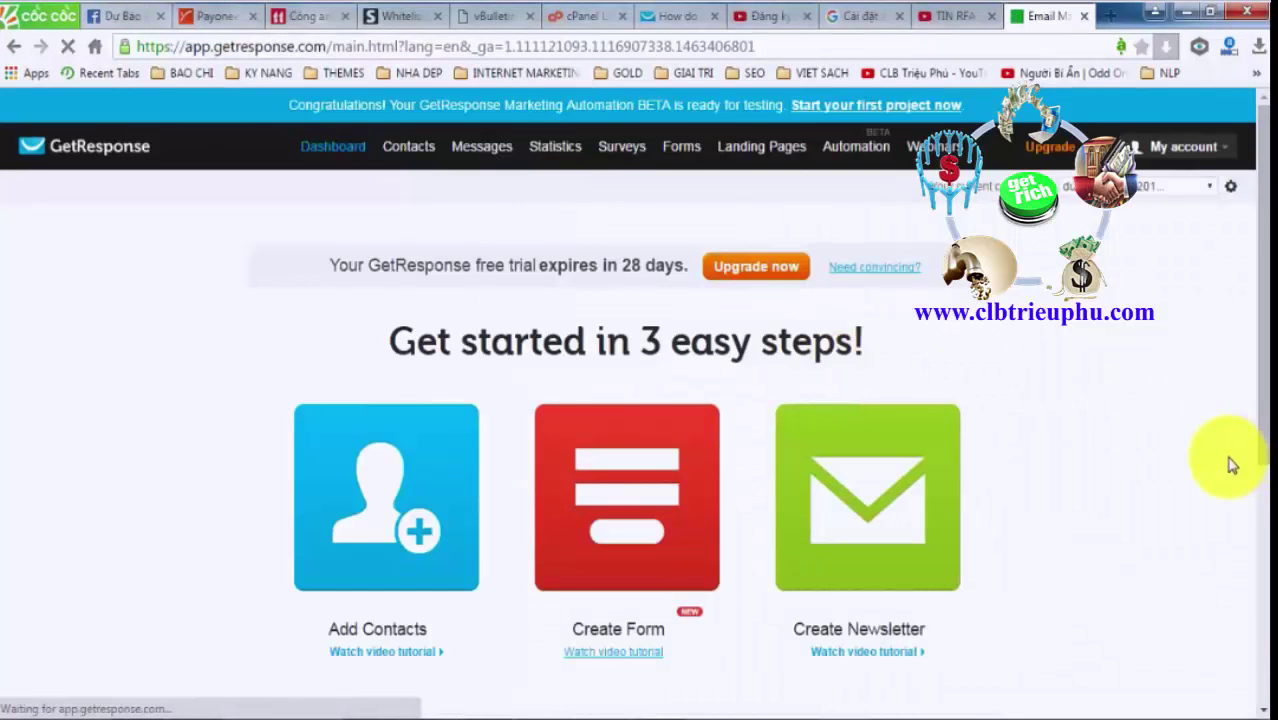
# Create a new form with the List Builder Wizard using the Blank template
pyautogui.moveTo(676, 150)
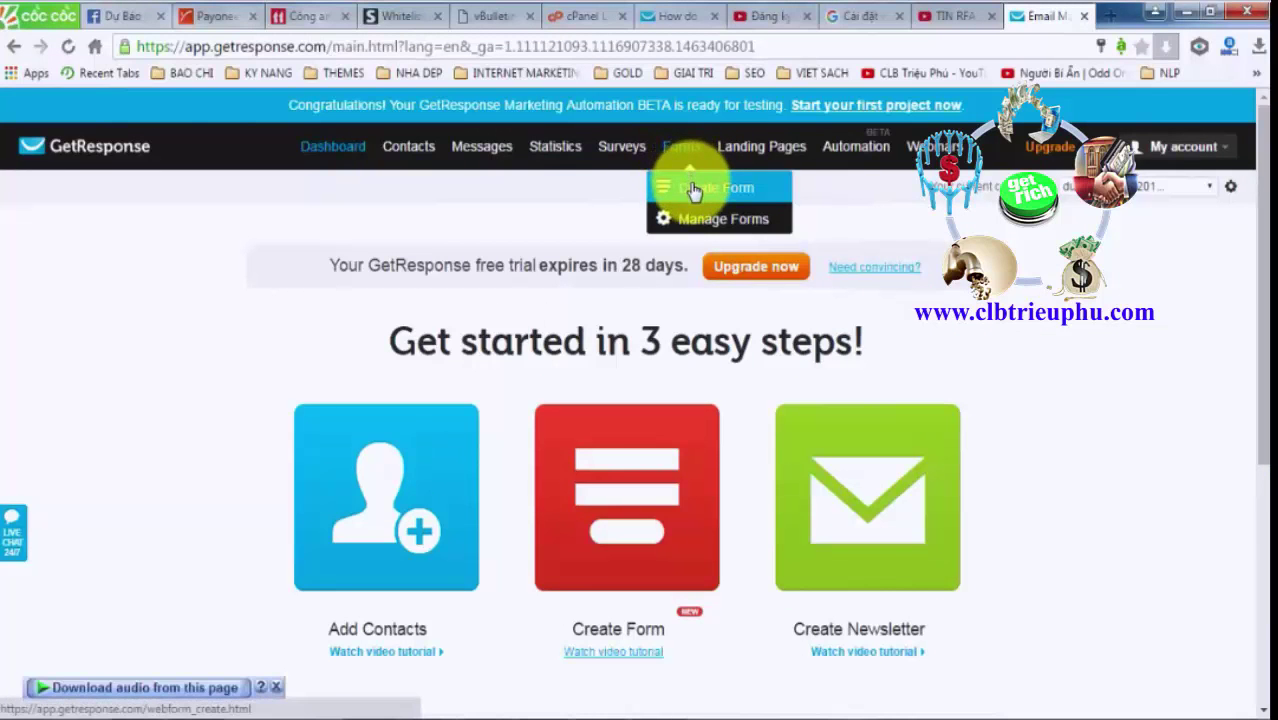
pyautogui.click(689, 193)
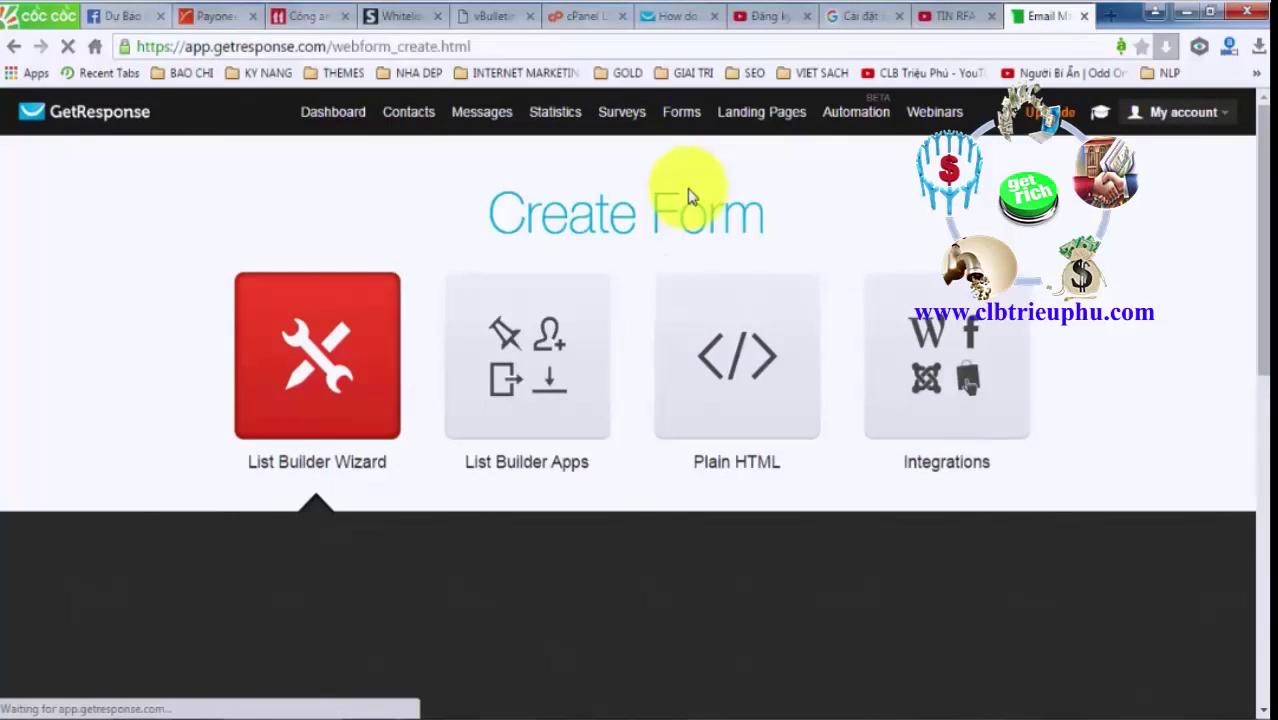
pyautogui.click(324, 366)
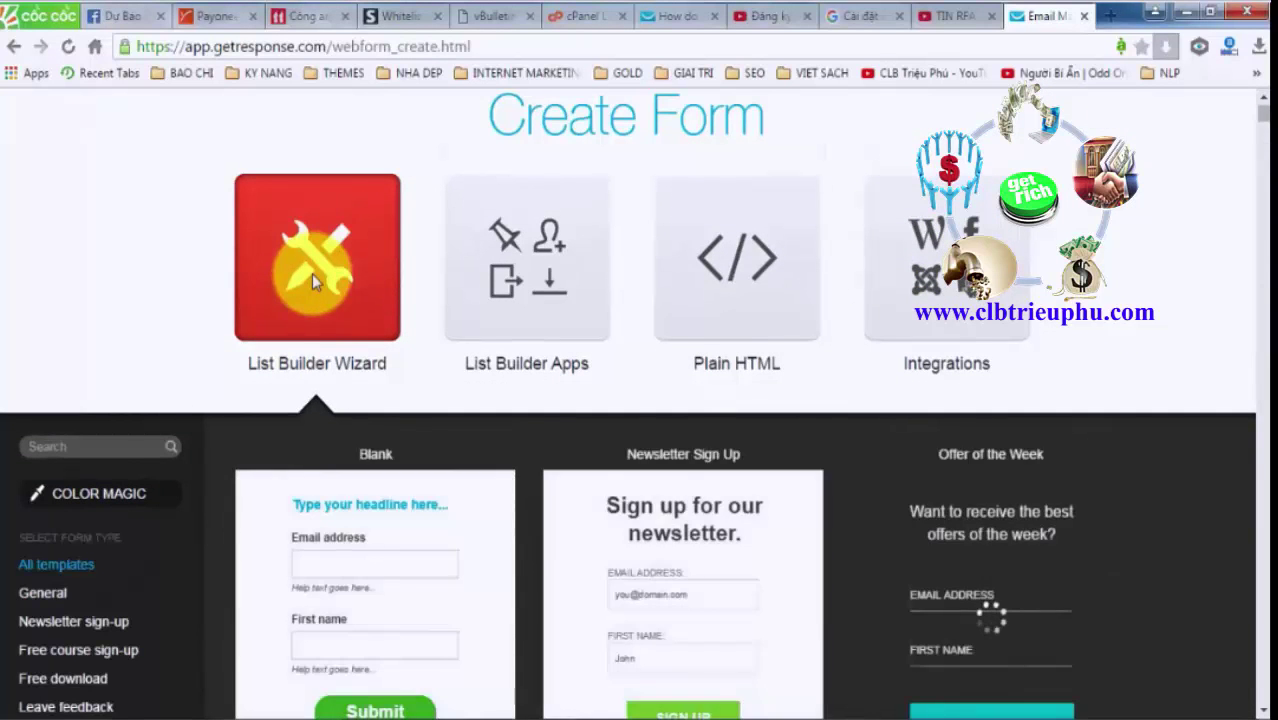
pyautogui.scroll(-1, 346, 316)
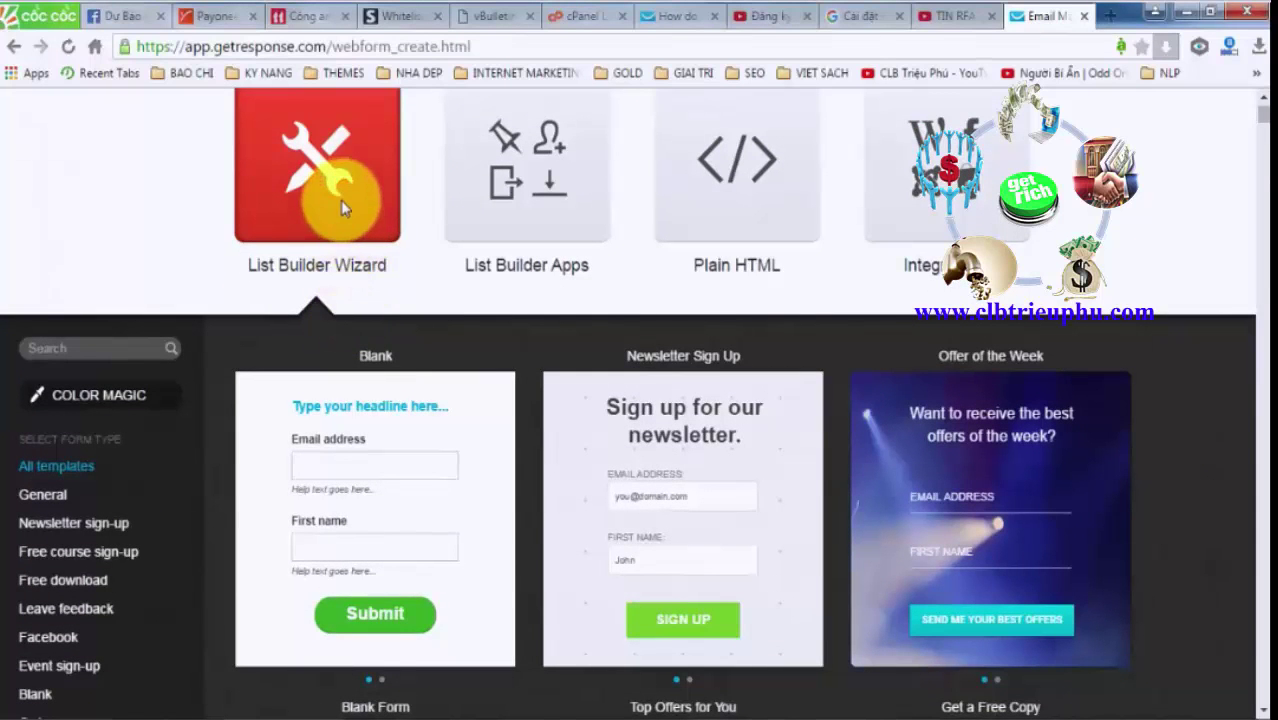
pyautogui.moveTo(416, 436)
pyautogui.scroll(-1, 416, 436)
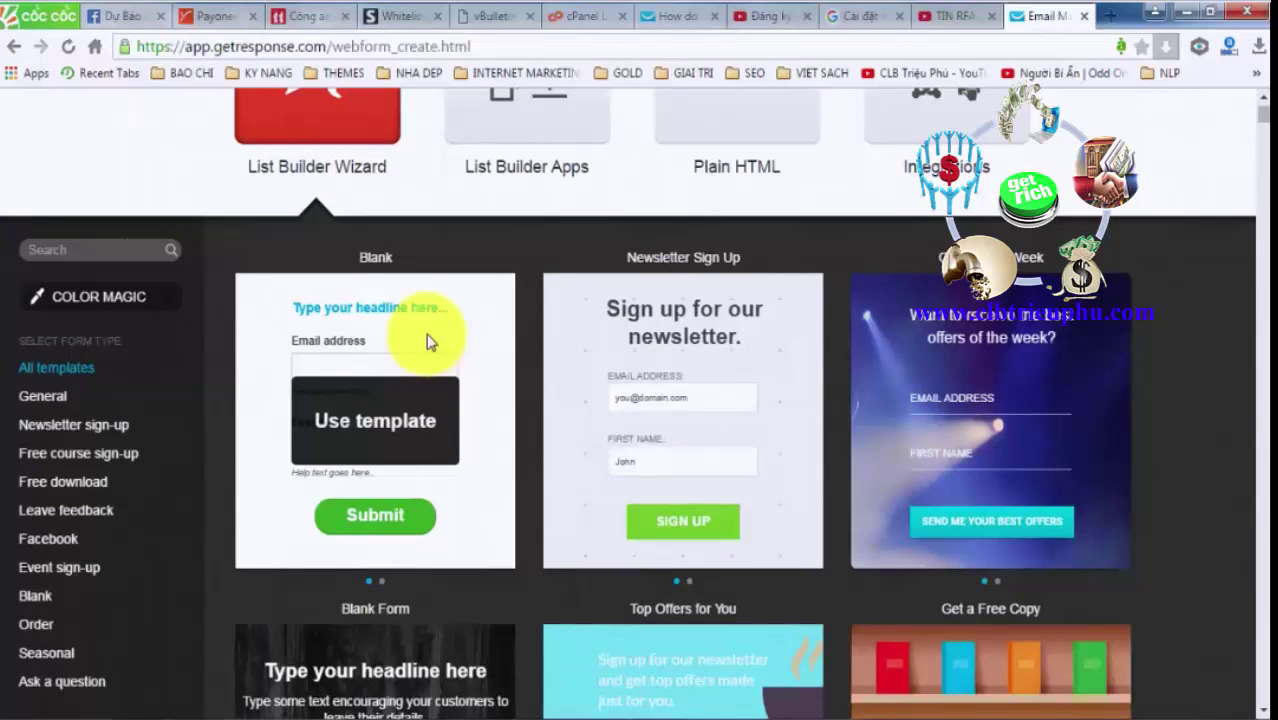
pyautogui.click(405, 430)
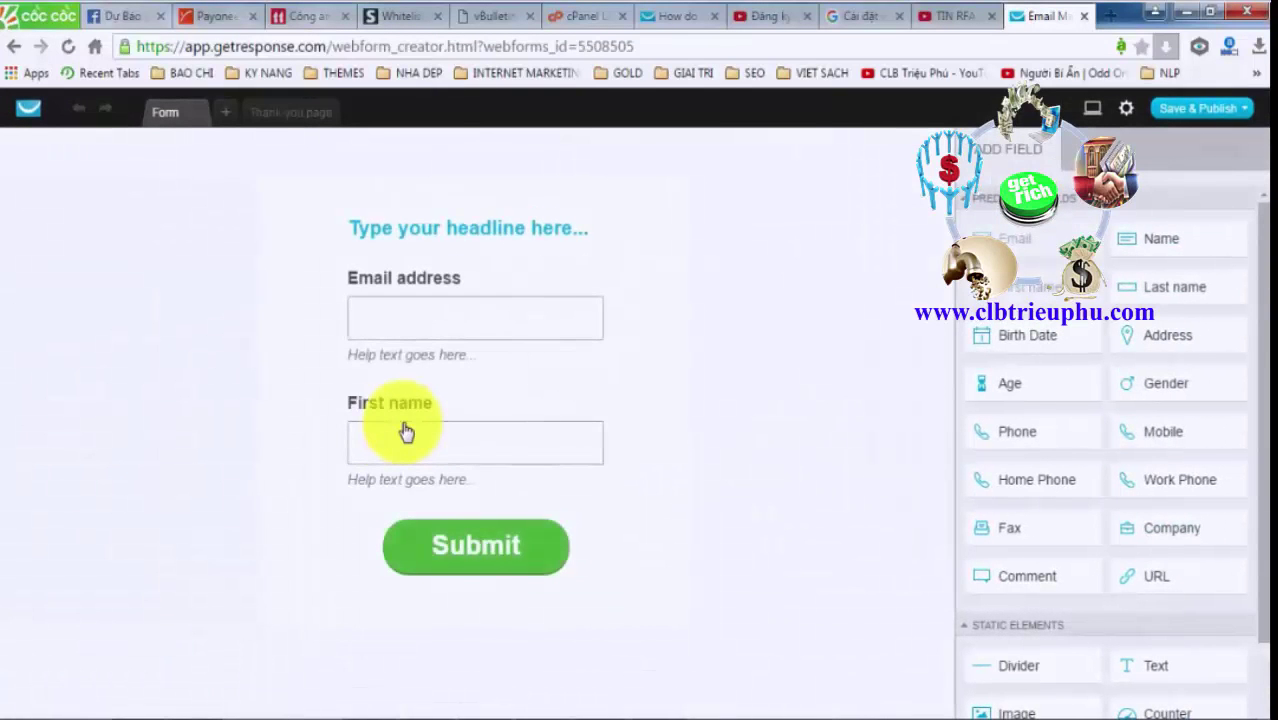
# Replace the form's headline placeholder text with "Đăng ký học miễn phí"
pyautogui.click(451, 227)
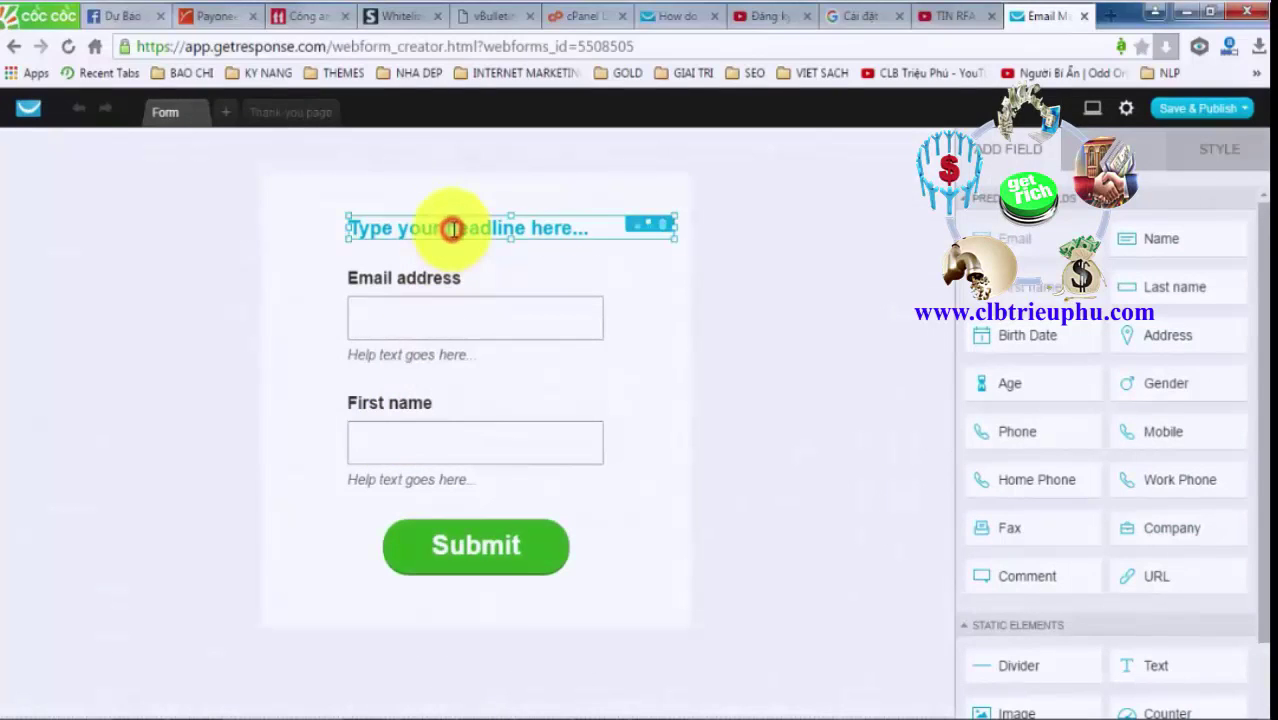
pyautogui.click(568, 228)
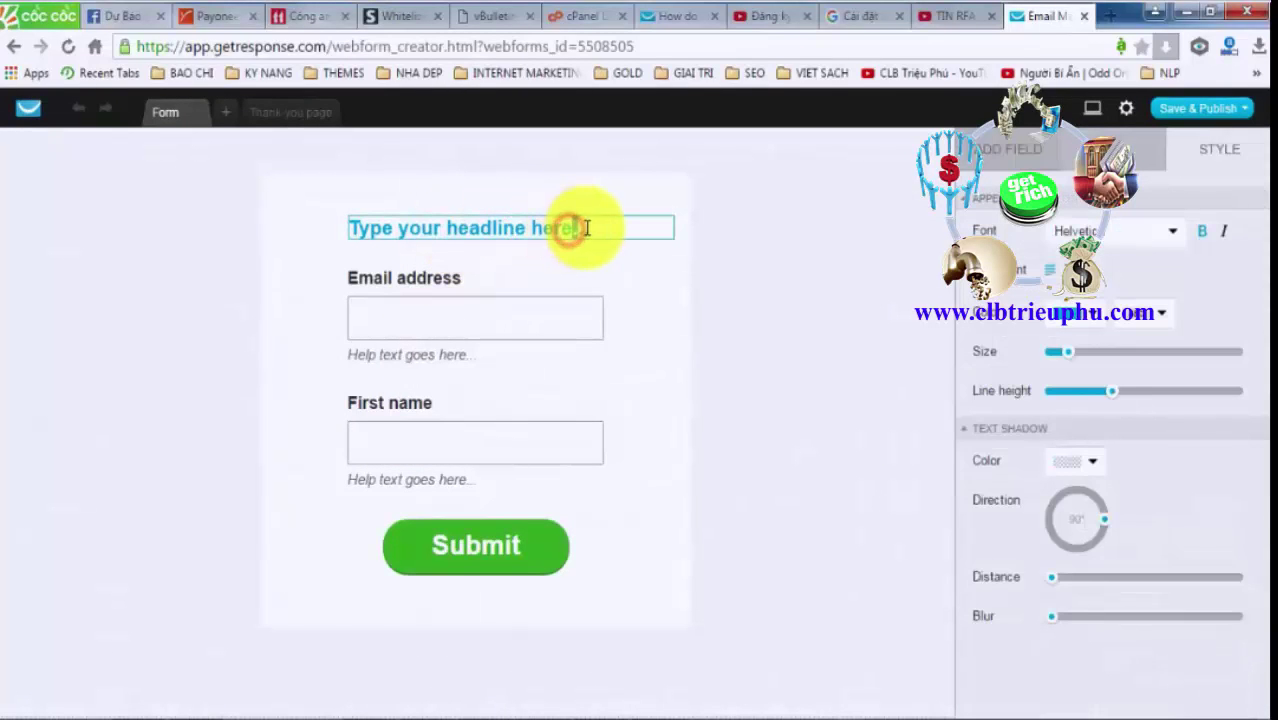
pyautogui.click(587, 229)
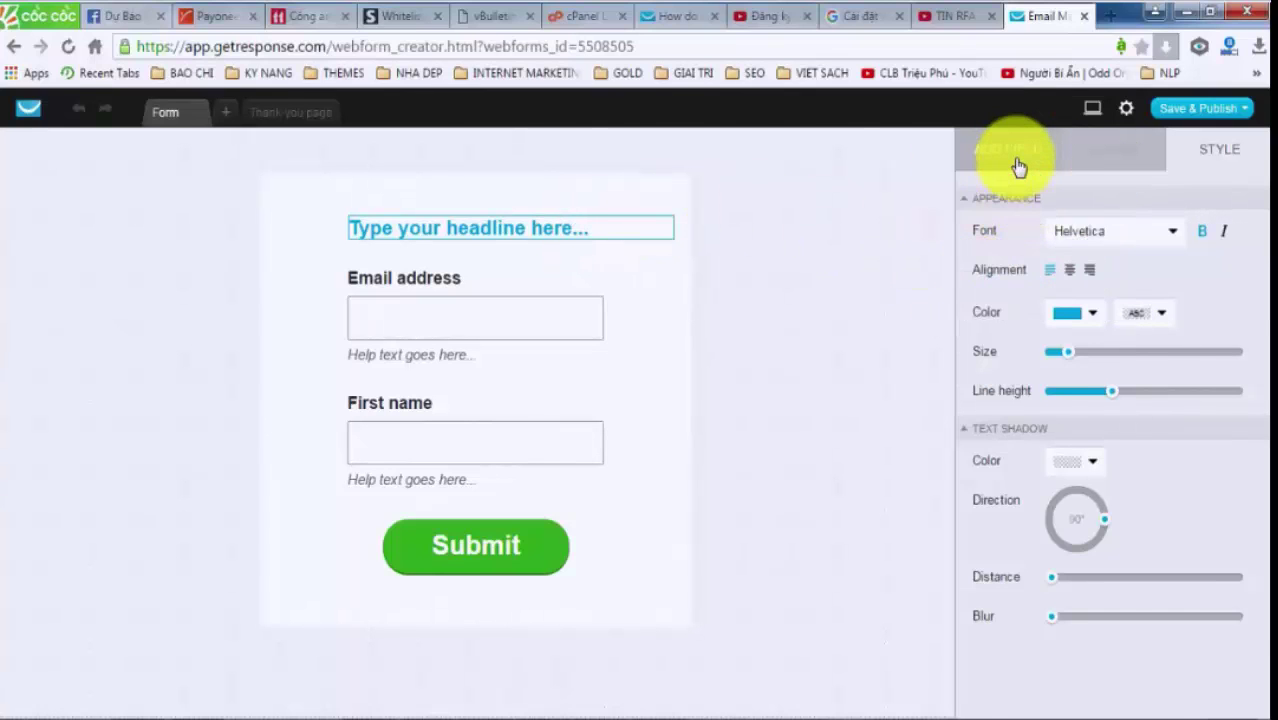
pyautogui.click(1014, 158)
pyautogui.click(1090, 148)
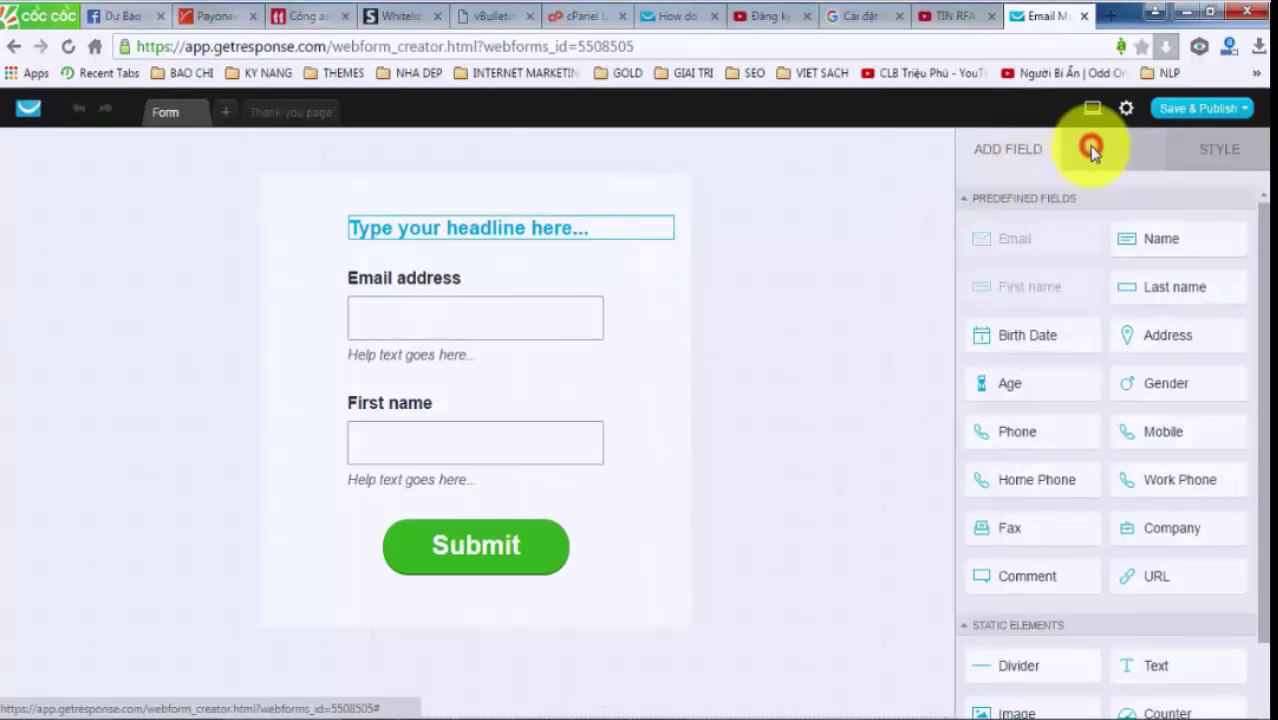
pyautogui.click(531, 222)
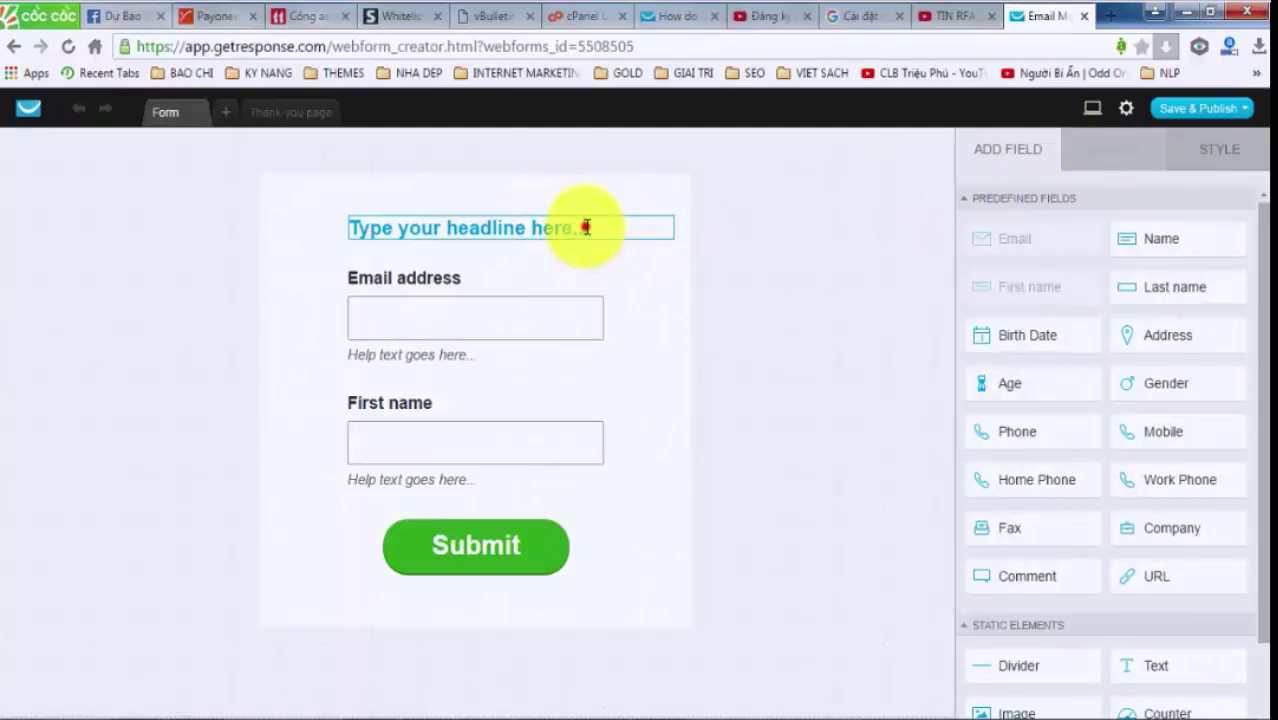
pyautogui.click(590, 229)
pyautogui.press('BackSpace')
pyautogui.press('BackSpace')
pyautogui.press('BackSpace')
pyautogui.press('BackSpace')
pyautogui.press('BackSpace')
pyautogui.press('BackSpace')
pyautogui.press('BackSpace')
pyautogui.press('BackSpace')
pyautogui.press('BackSpace')
pyautogui.press('BackSpace')
pyautogui.press('BackSpace')
pyautogui.press('BackSpace')
pyautogui.press('BackSpace')
pyautogui.press('BackSpace')
pyautogui.press('BackSpace')
pyautogui.press('BackSpace')
pyautogui.press('BackSpace')
pyautogui.press('BackSpace')
pyautogui.press('BackSpace')
pyautogui.press('BackSpace')
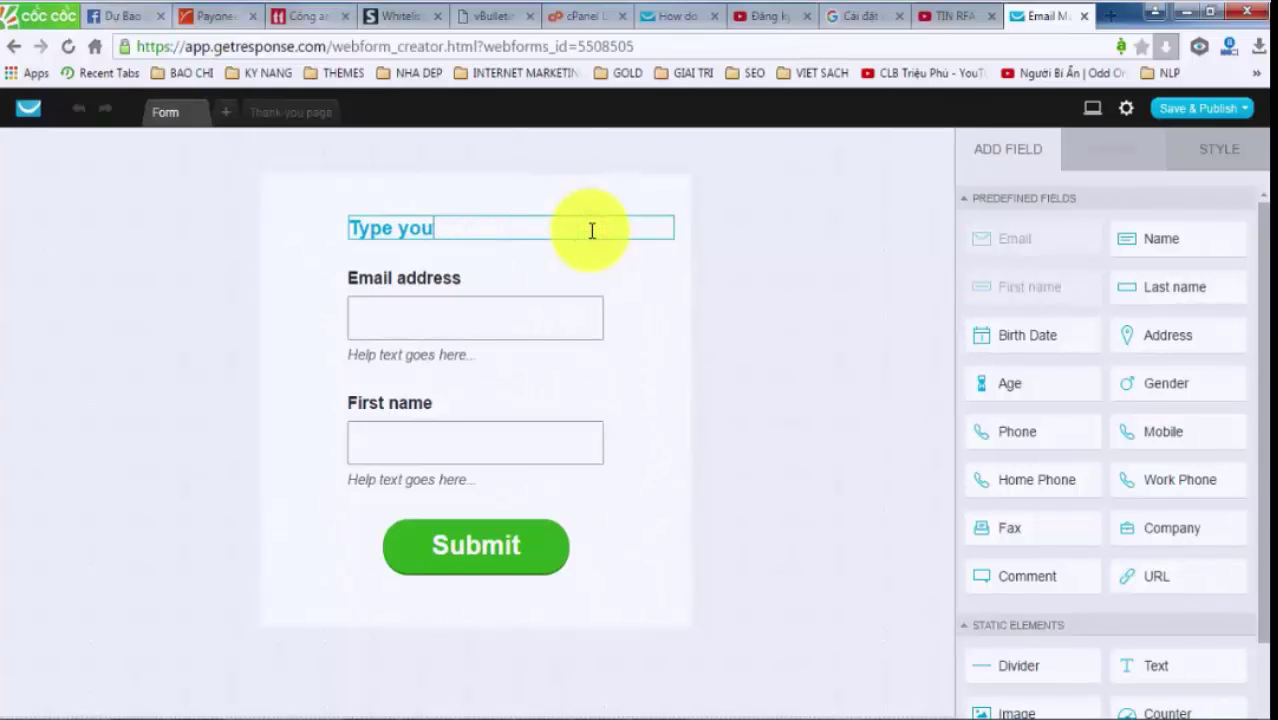
pyautogui.write('D')
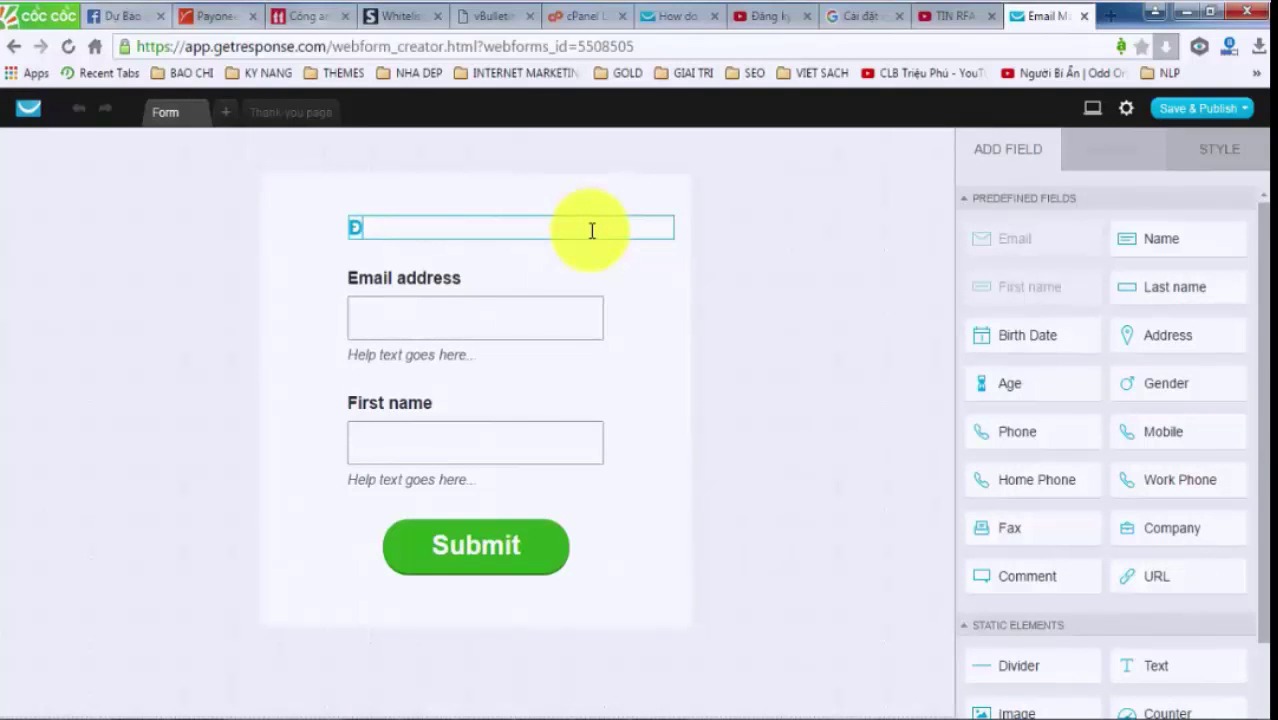
pyautogui.write('ăng ký')
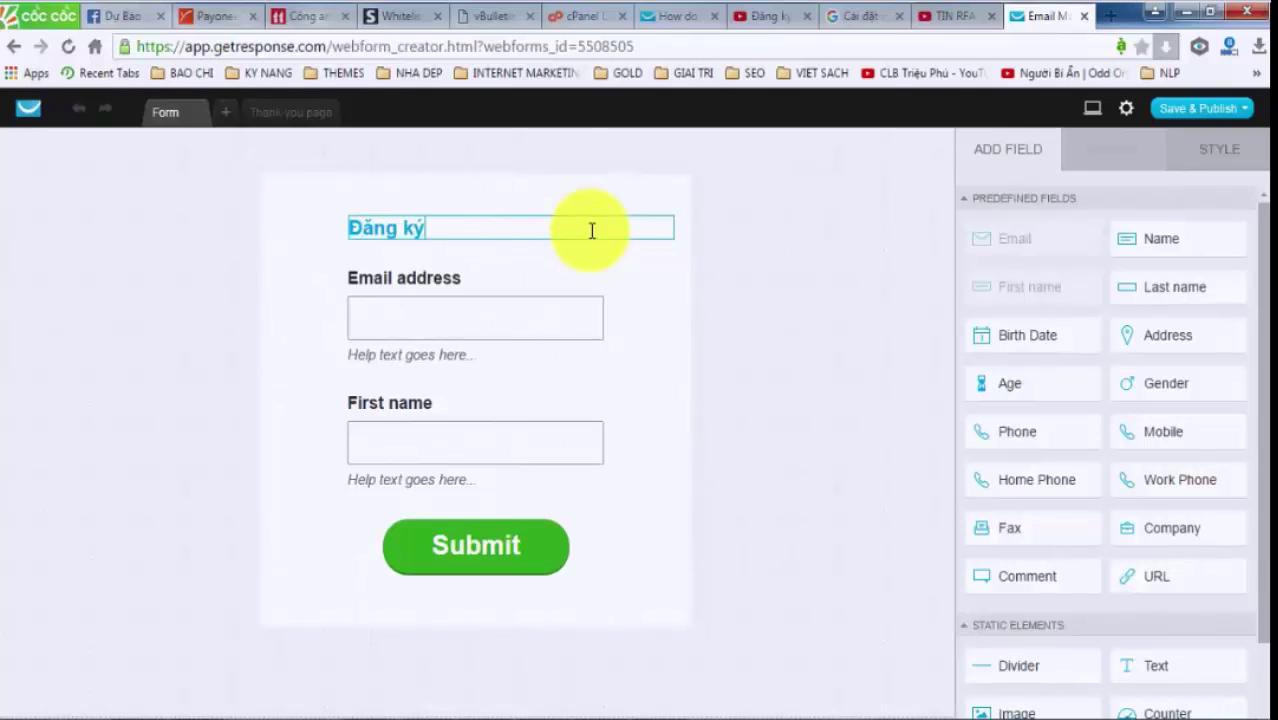
pyautogui.write(' học mie')
pyautogui.write('n phí')
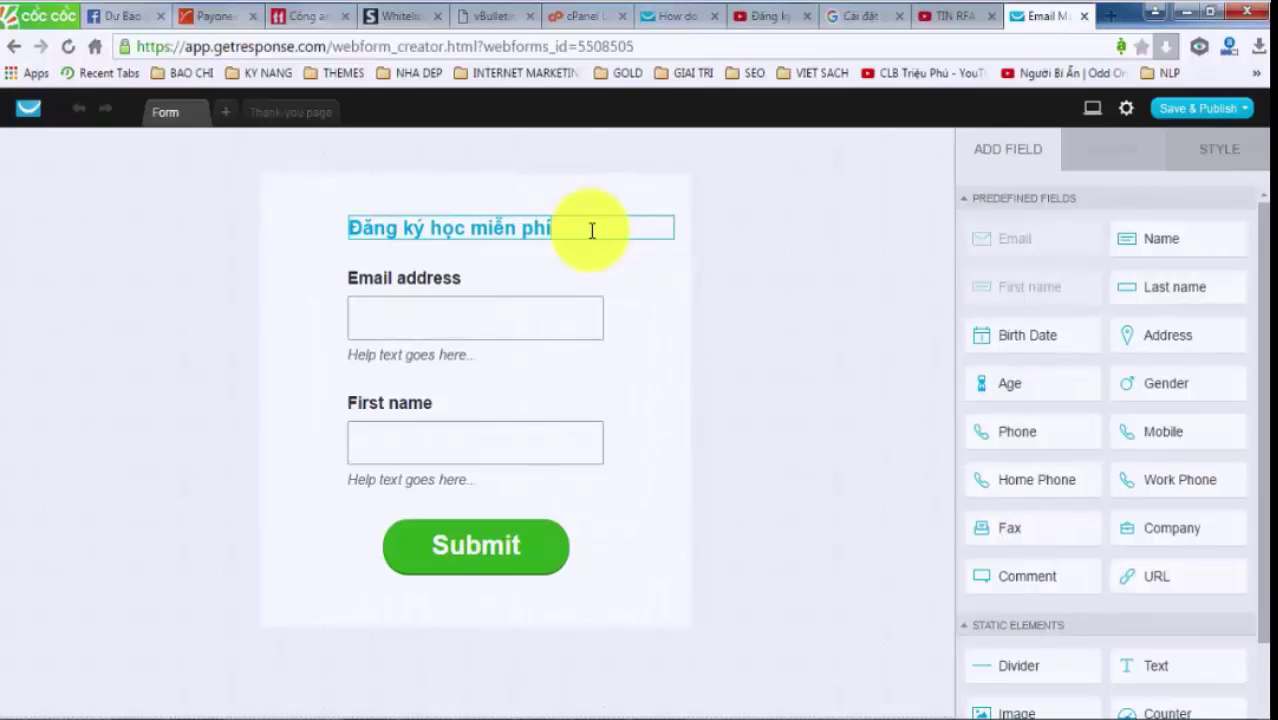
# Change the email field's label to "Địa chỉ email của bạn"
pyautogui.click(472, 283)
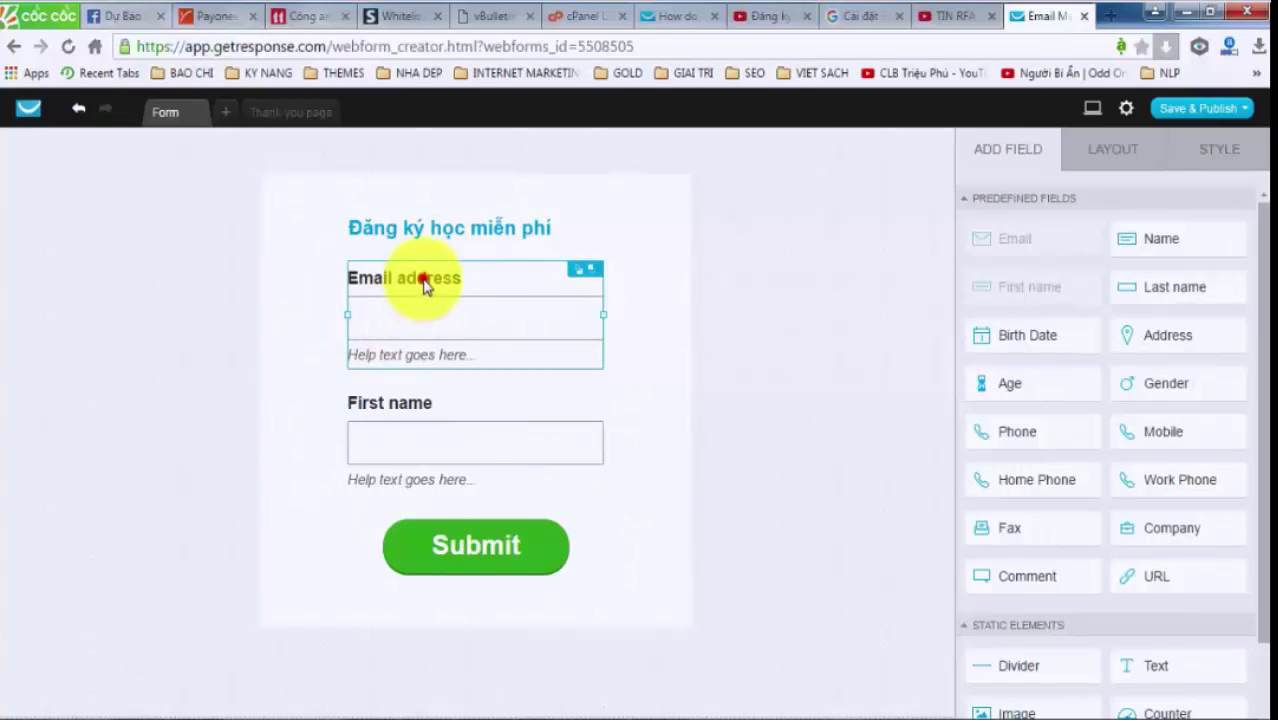
pyautogui.doubleClick(424, 282)
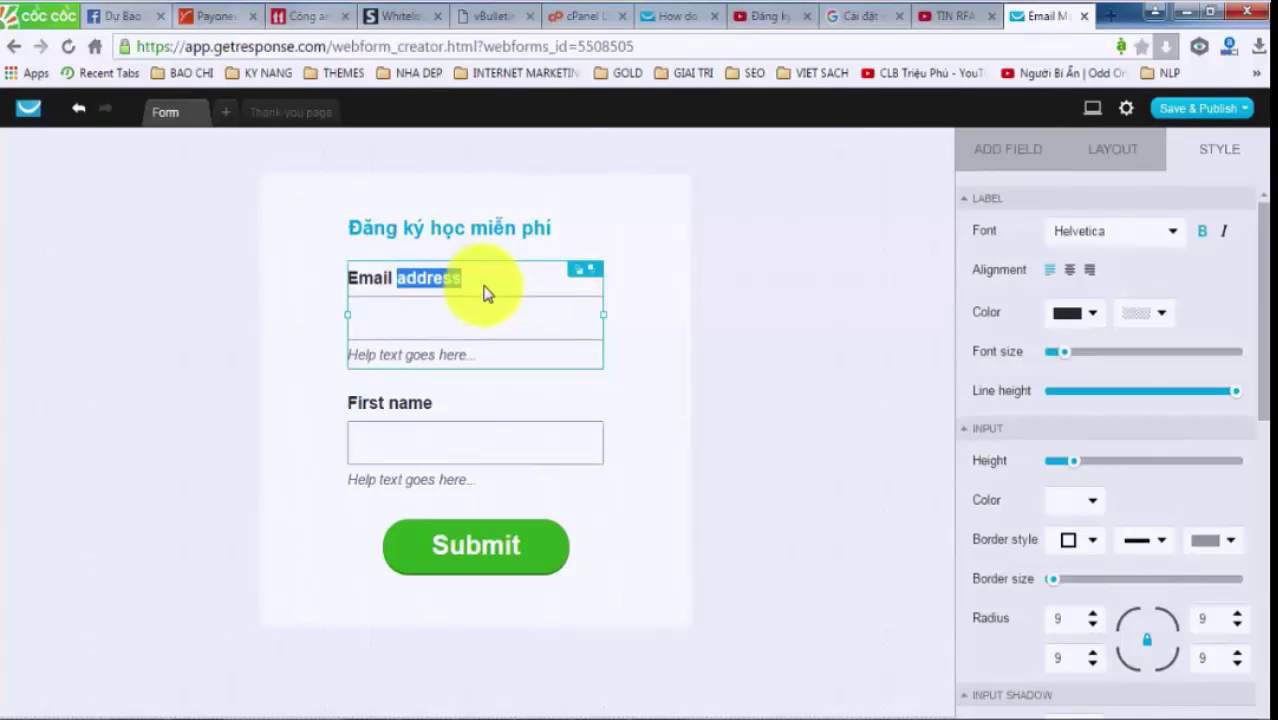
pyautogui.click(1118, 160)
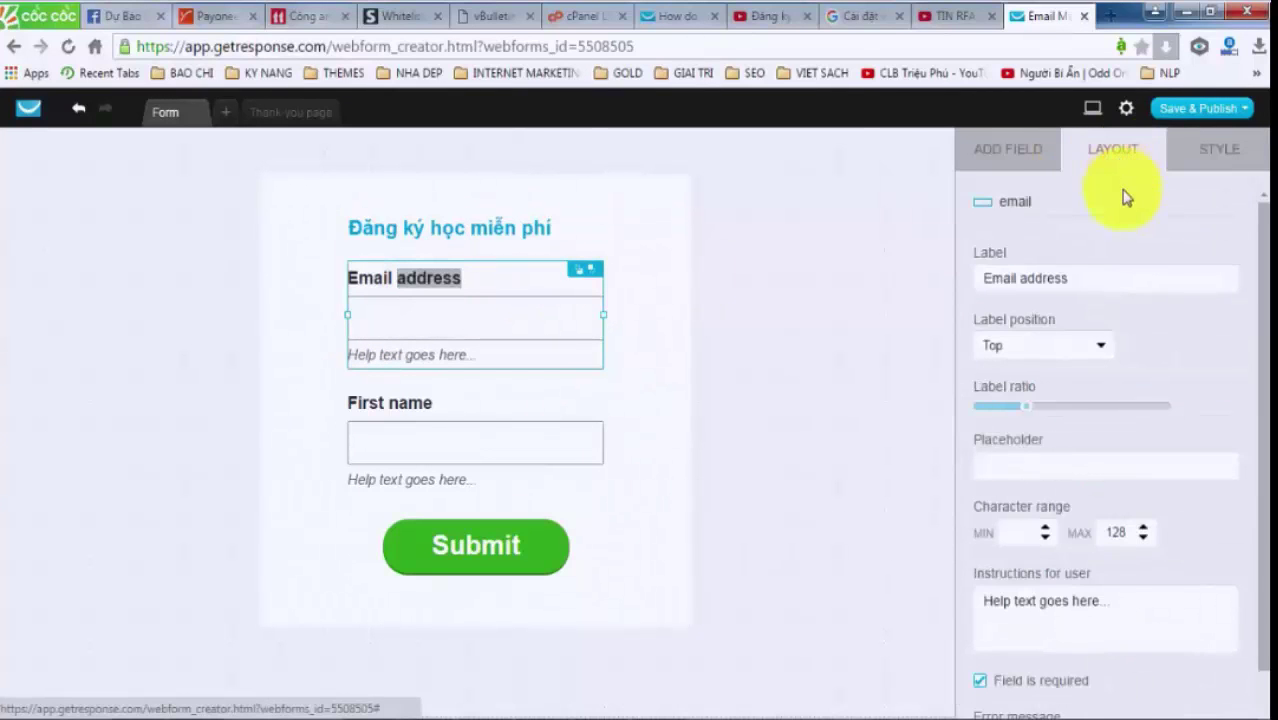
pyautogui.click(1065, 278)
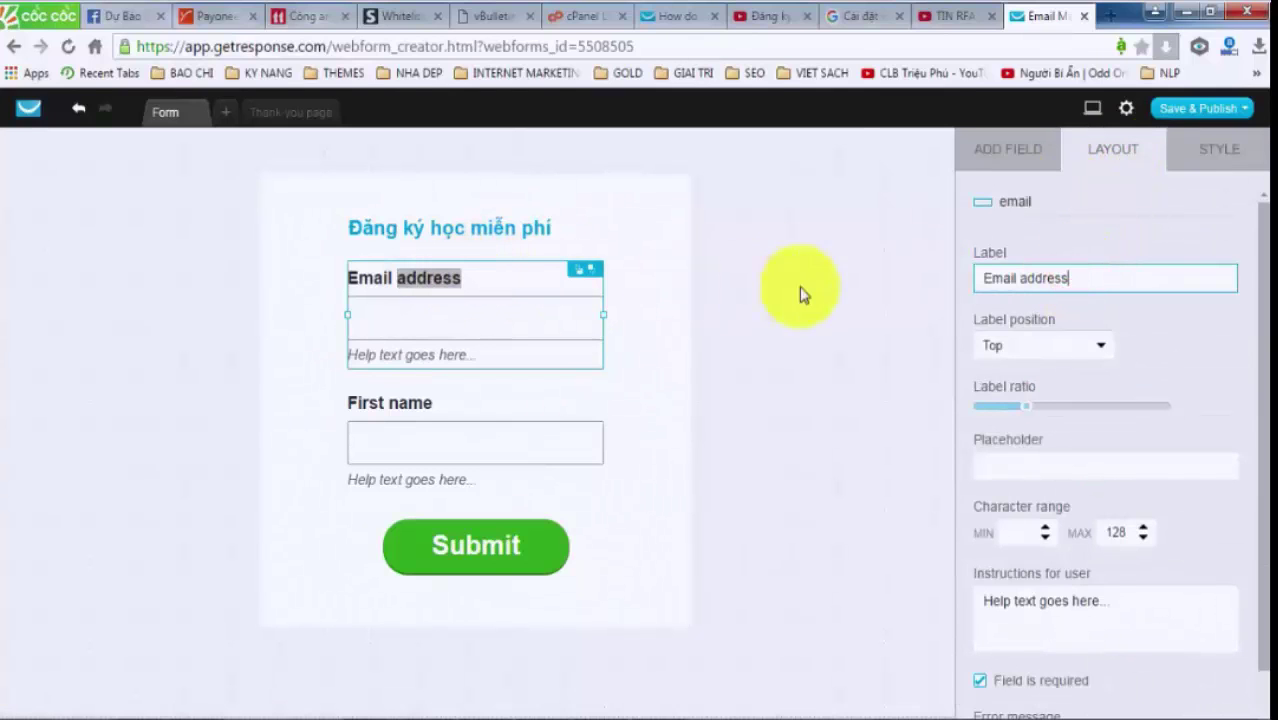
pyautogui.click(1076, 278)
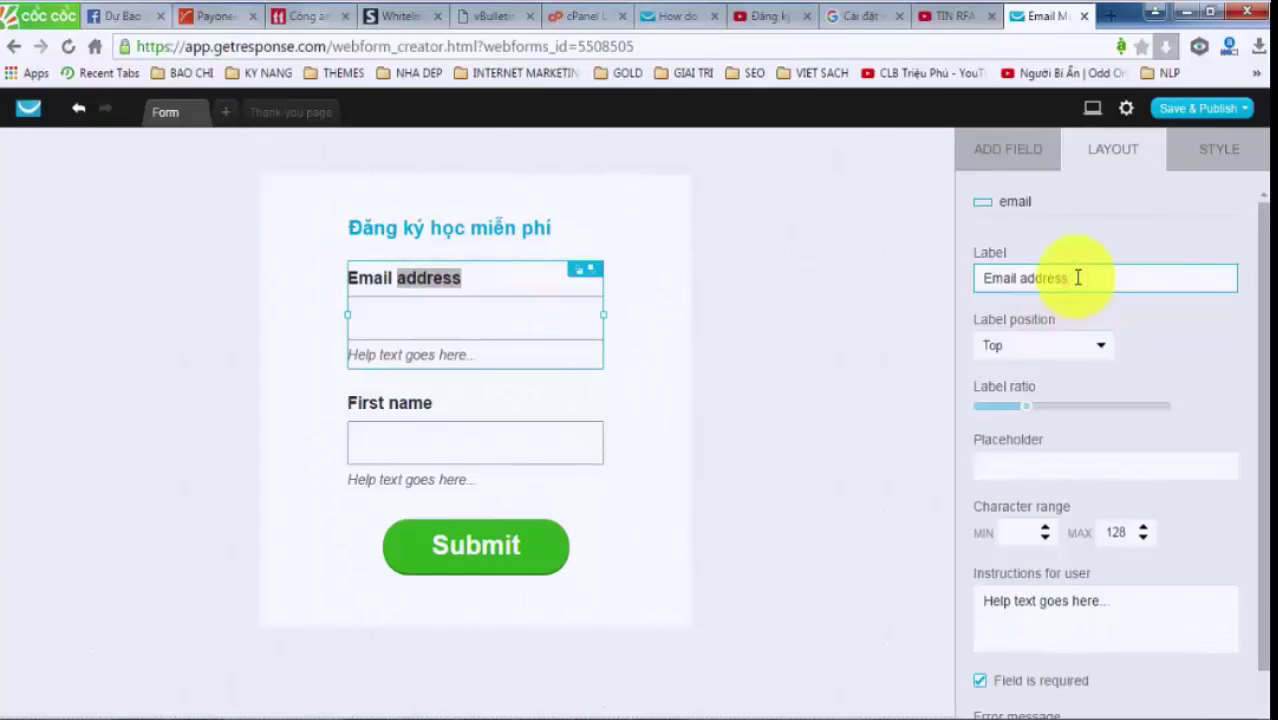
pyautogui.press('BackSpace')
pyautogui.press('BackSpace')
pyautogui.press('BackSpace')
pyautogui.press('BackSpace')
pyautogui.press('BackSpace')
pyautogui.press('BackSpace')
pyautogui.press('BackSpace')
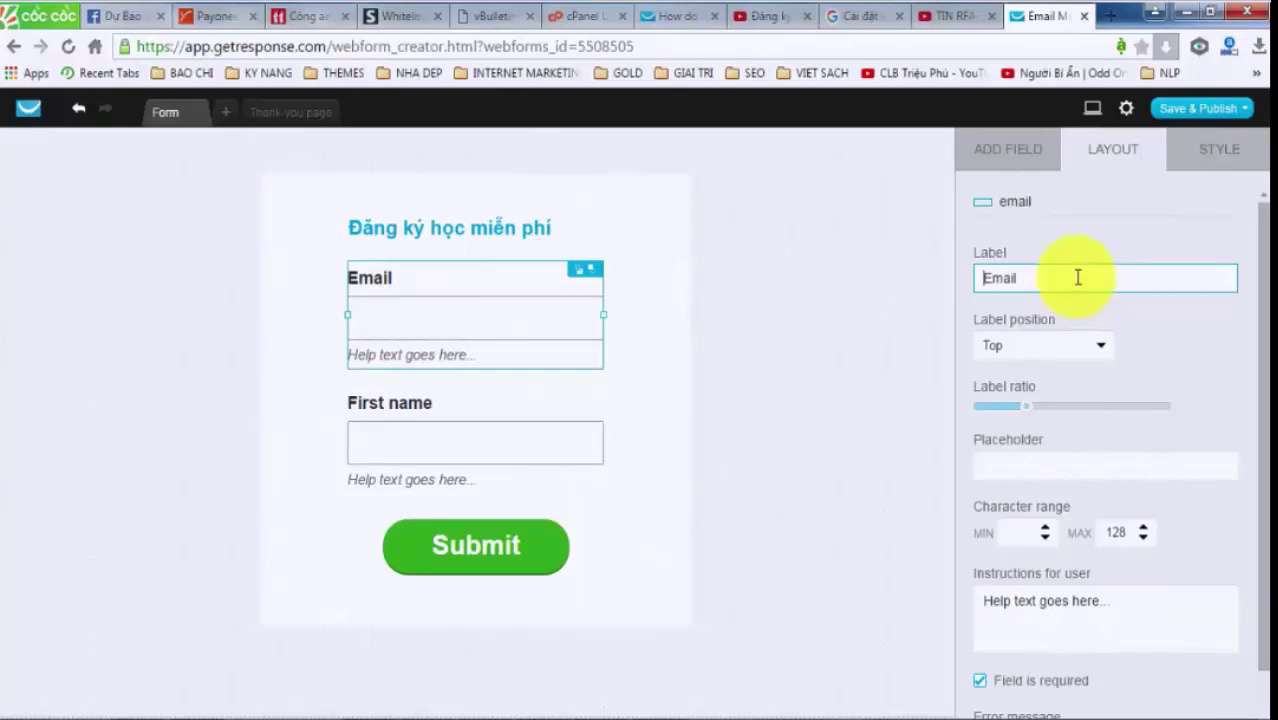
pyautogui.write('Dia')
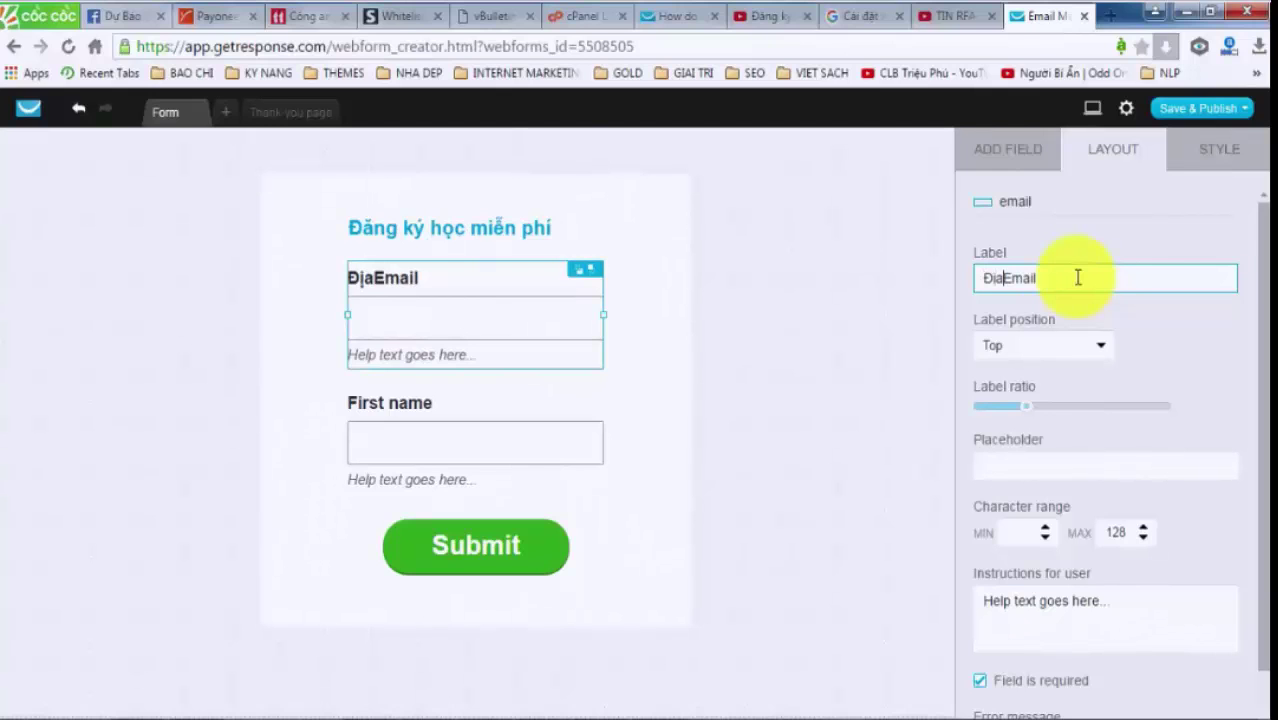
pyautogui.write(' chỉ')
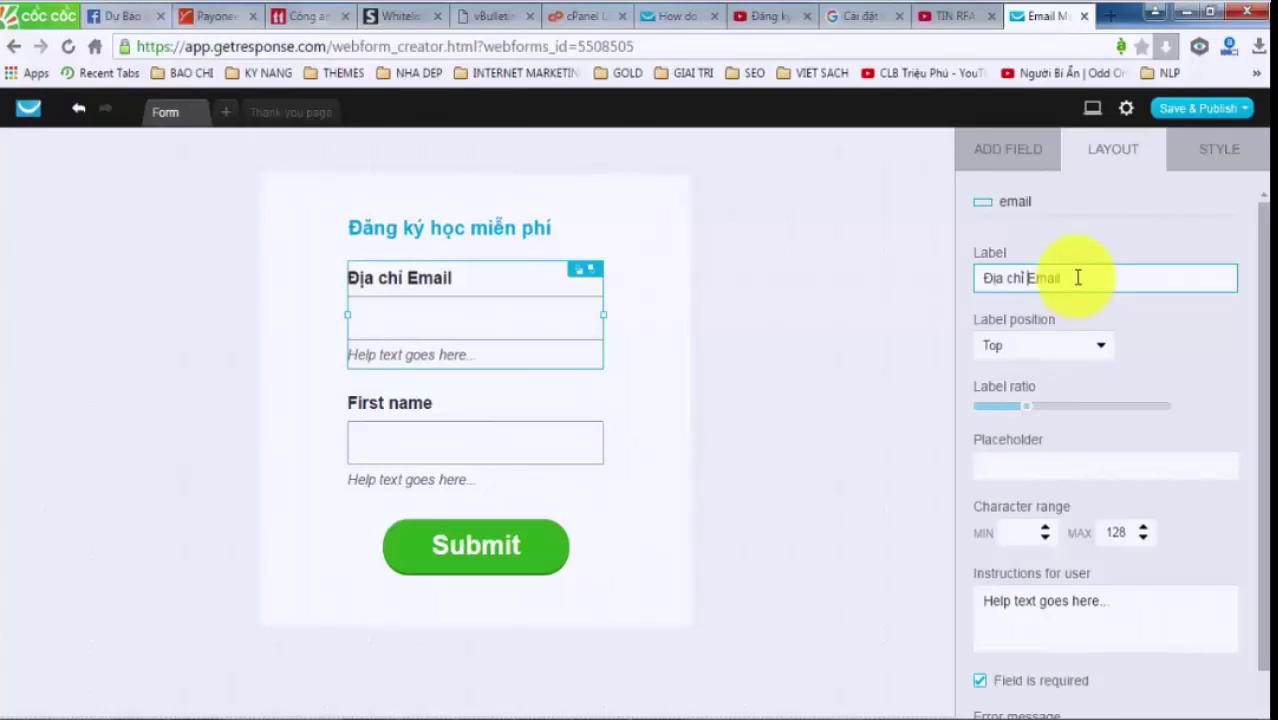
pyautogui.press('Delete')
pyautogui.write('email của ba')
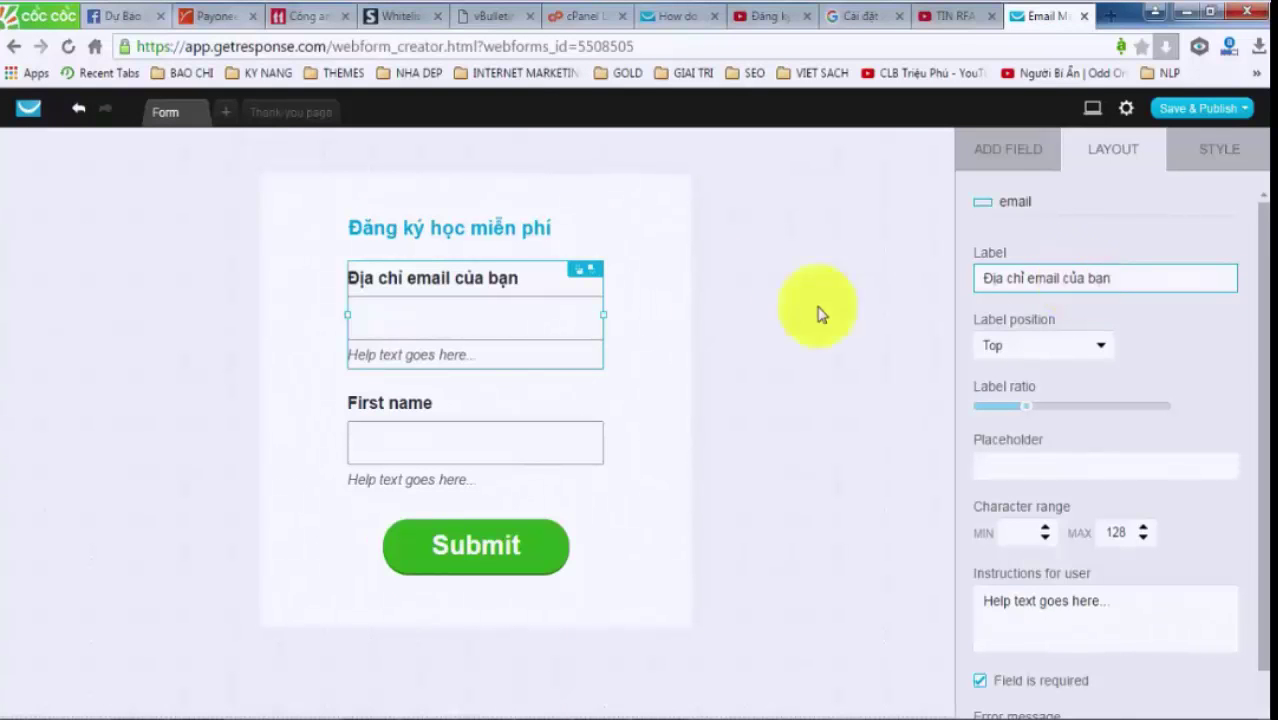
# Change the first name field's label to "Tên của bạn"
pyautogui.click(492, 410)
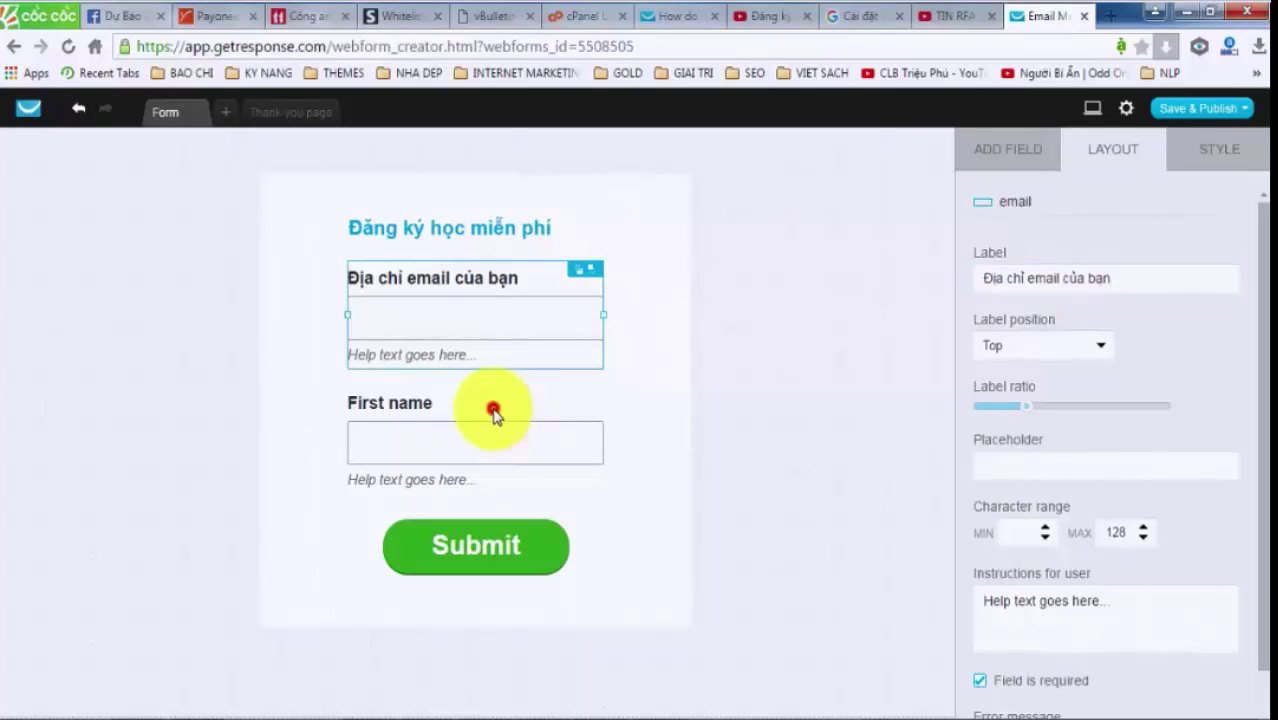
pyautogui.click(1056, 278)
pyautogui.tripleClick(1061, 278)
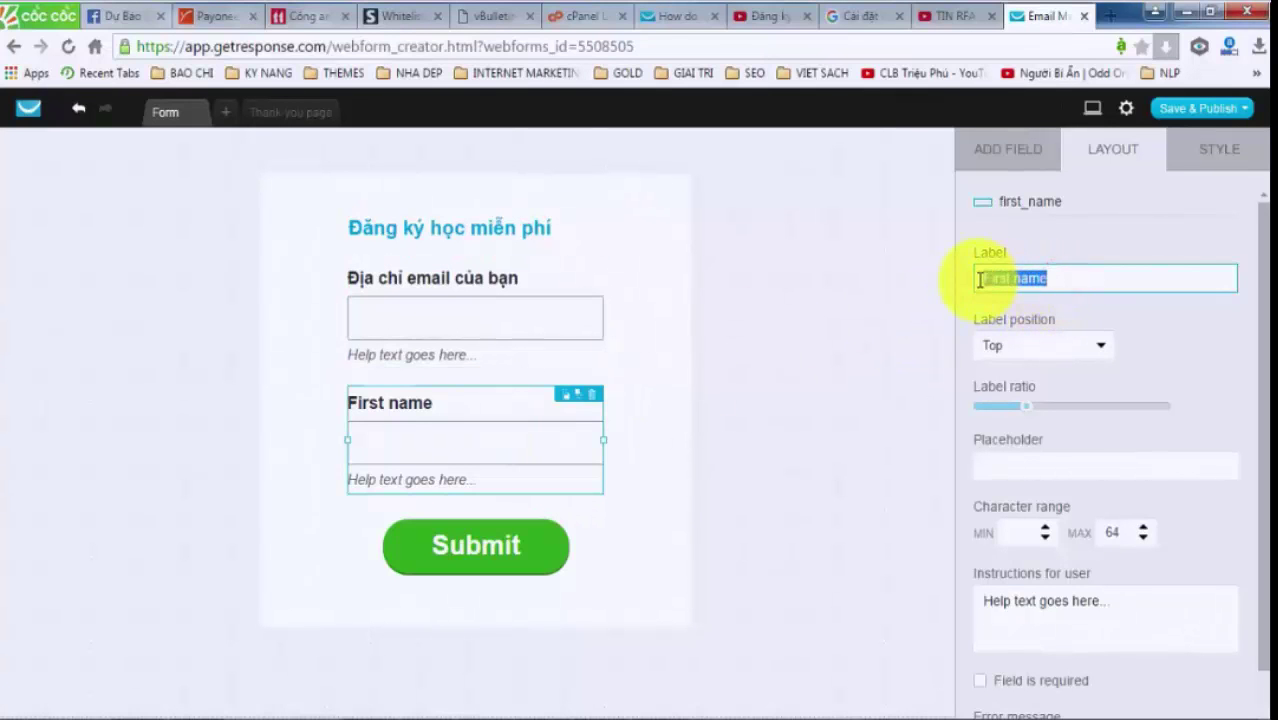
pyautogui.write('T')
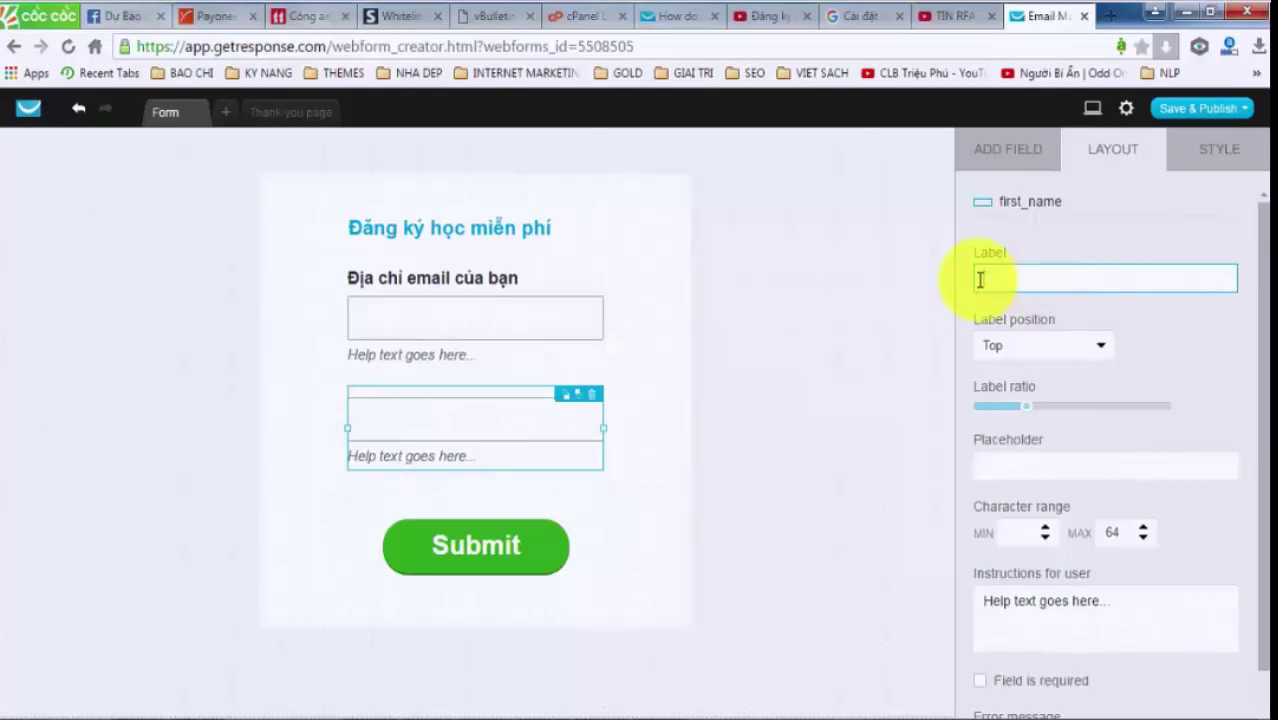
pyautogui.write('ên của bạ')
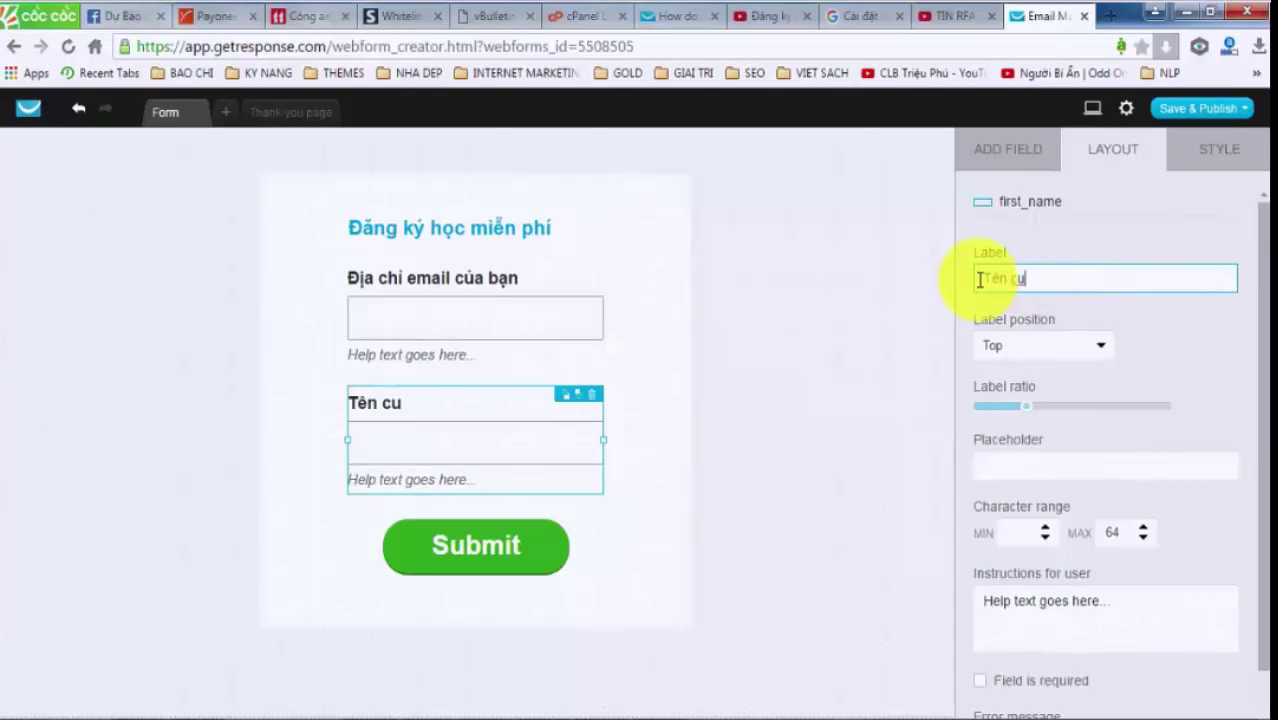
pyautogui.write('n')
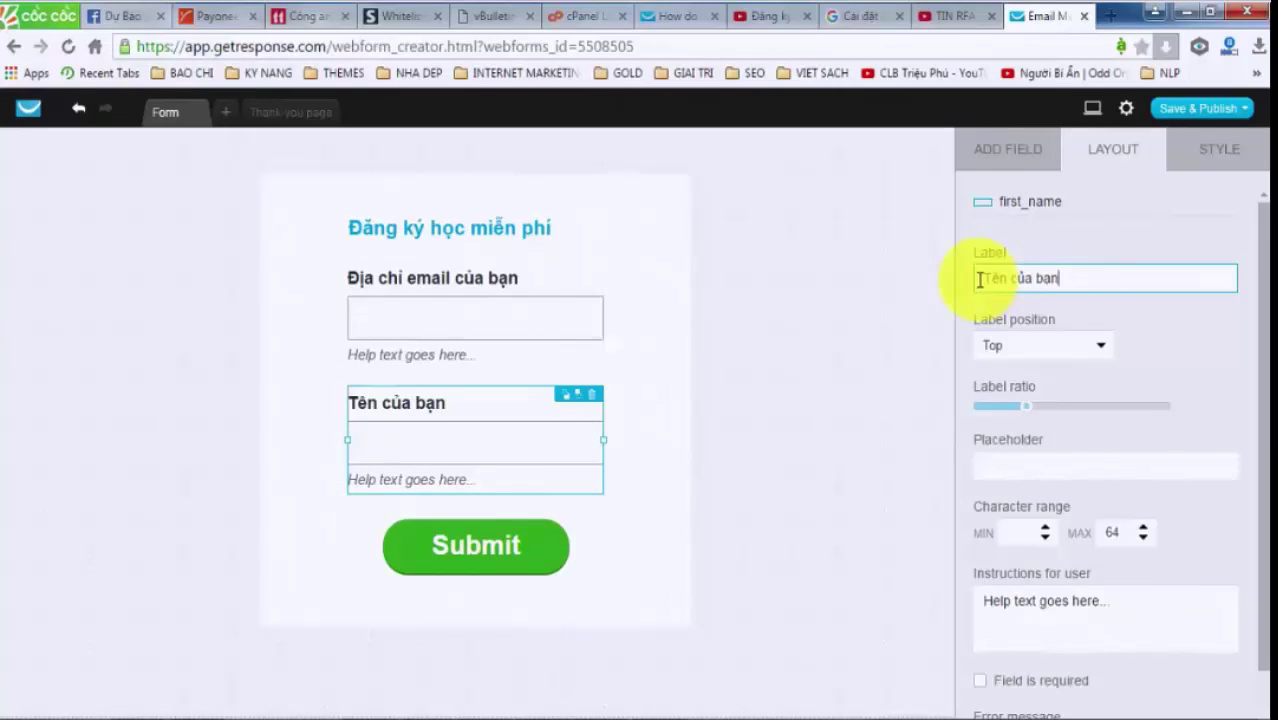
# Replace the submit button's text with "Đăng ký"
pyautogui.click(480, 548)
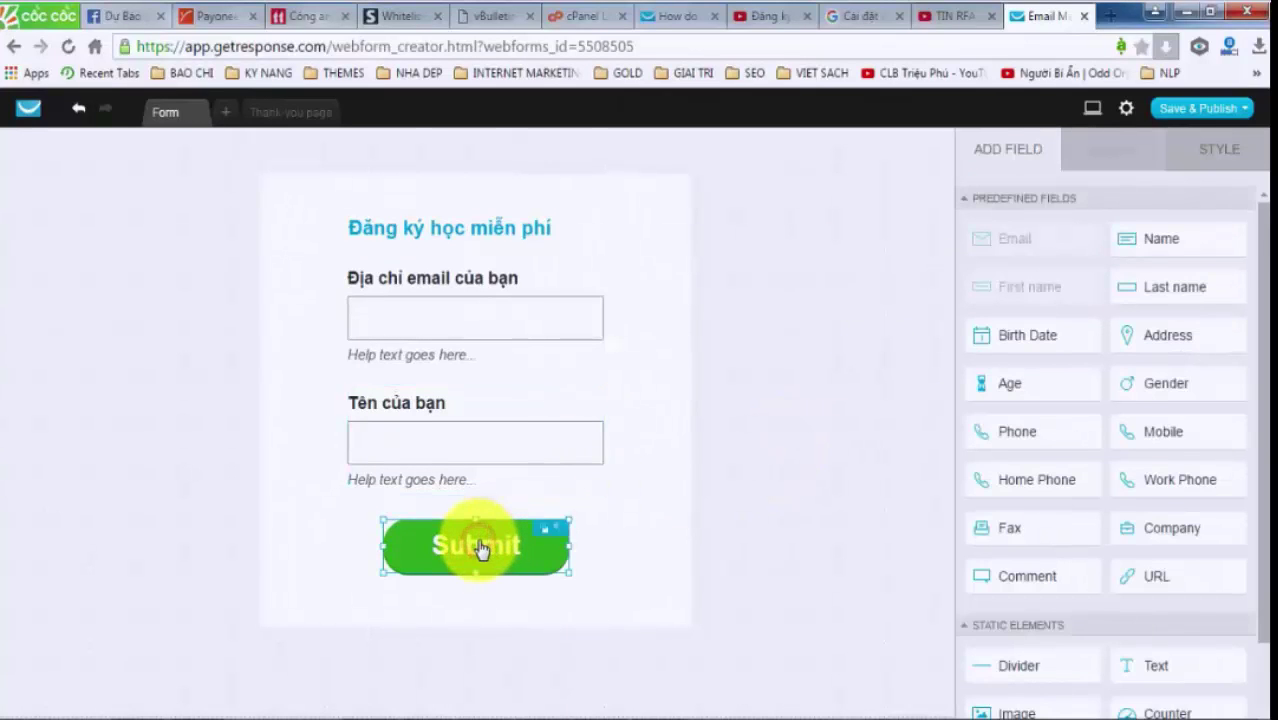
pyautogui.click(480, 548)
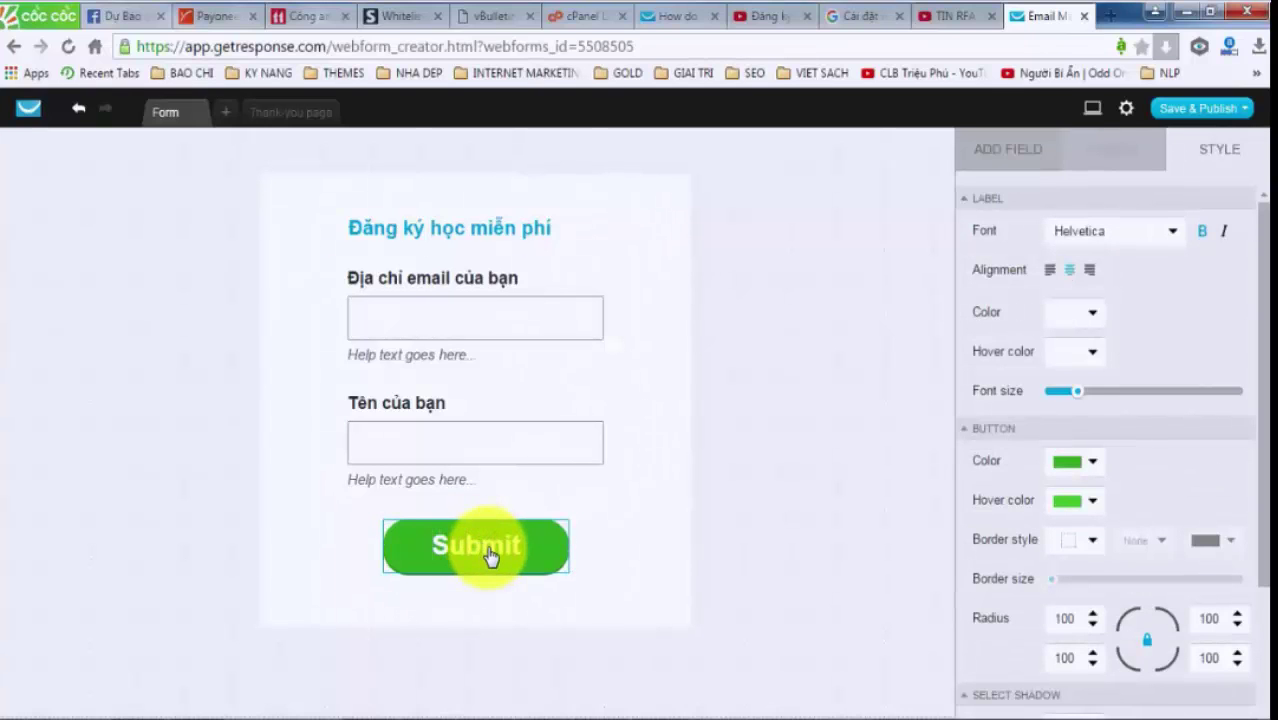
pyautogui.click(434, 557)
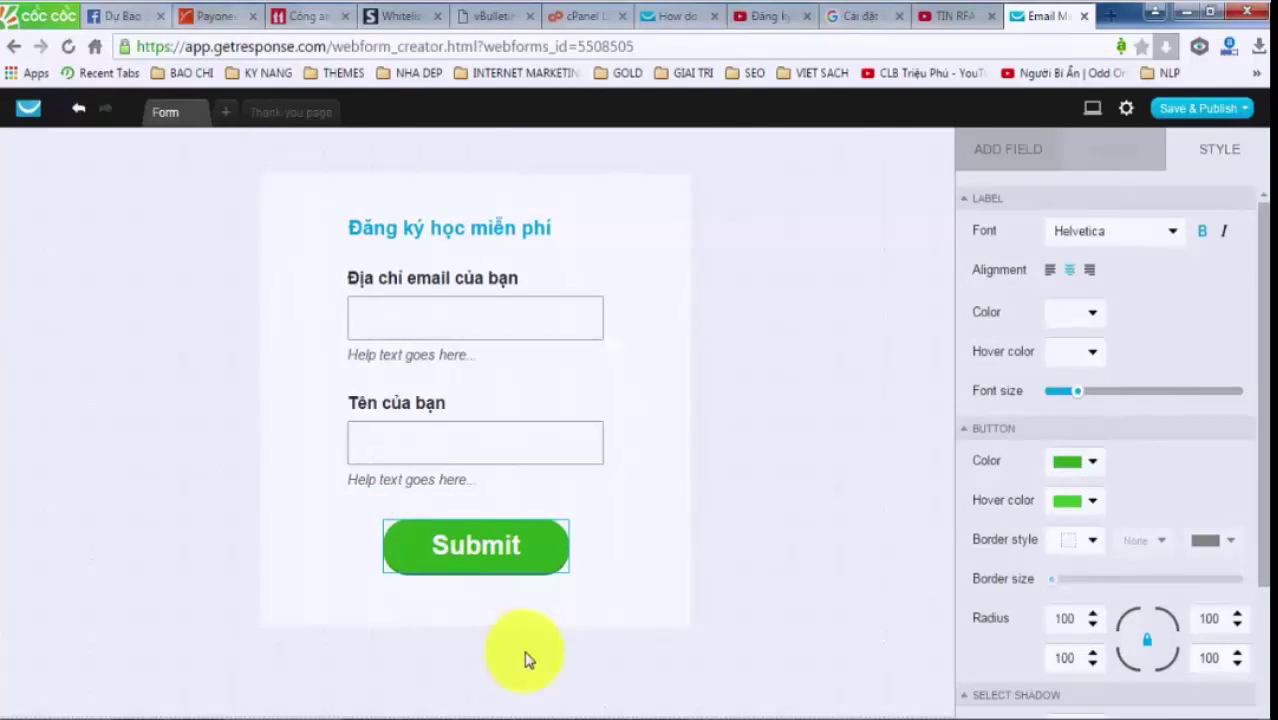
pyautogui.press('Delete')
pyautogui.press('Delete')
pyautogui.press('Delete')
pyautogui.press('Delete')
pyautogui.press('Delete')
pyautogui.press('Delete')
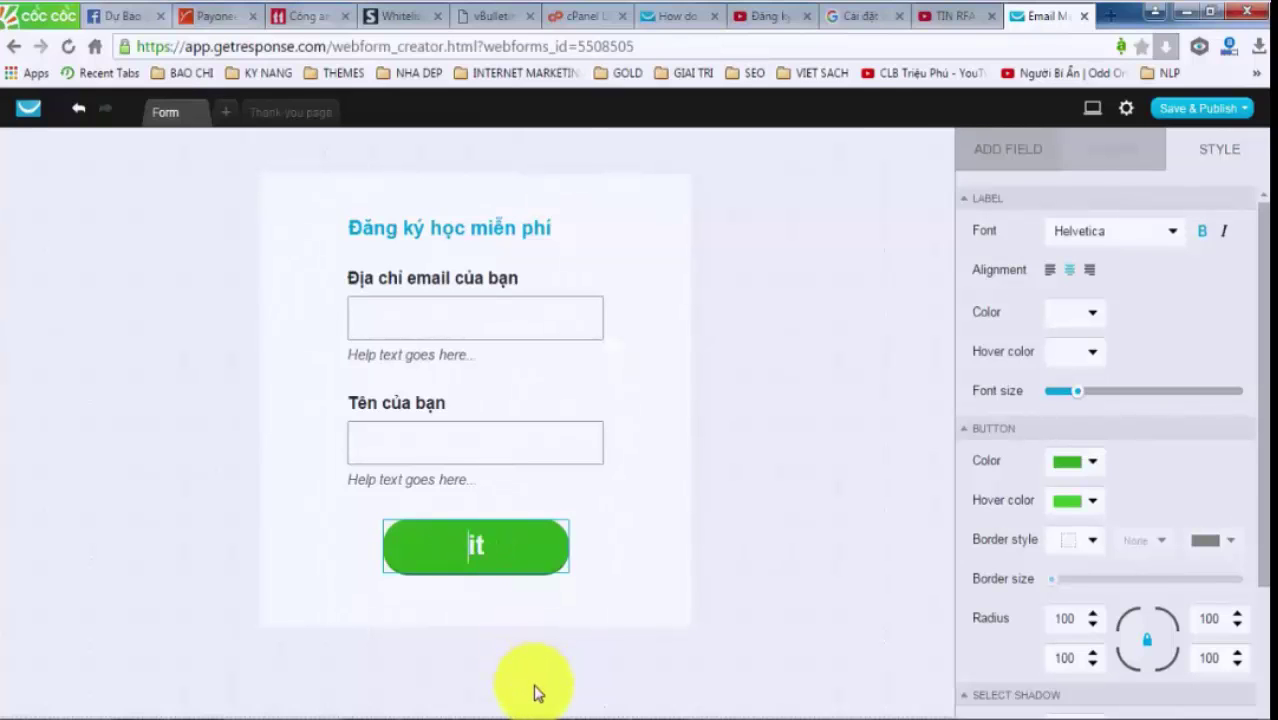
pyautogui.write('Đăng ky')
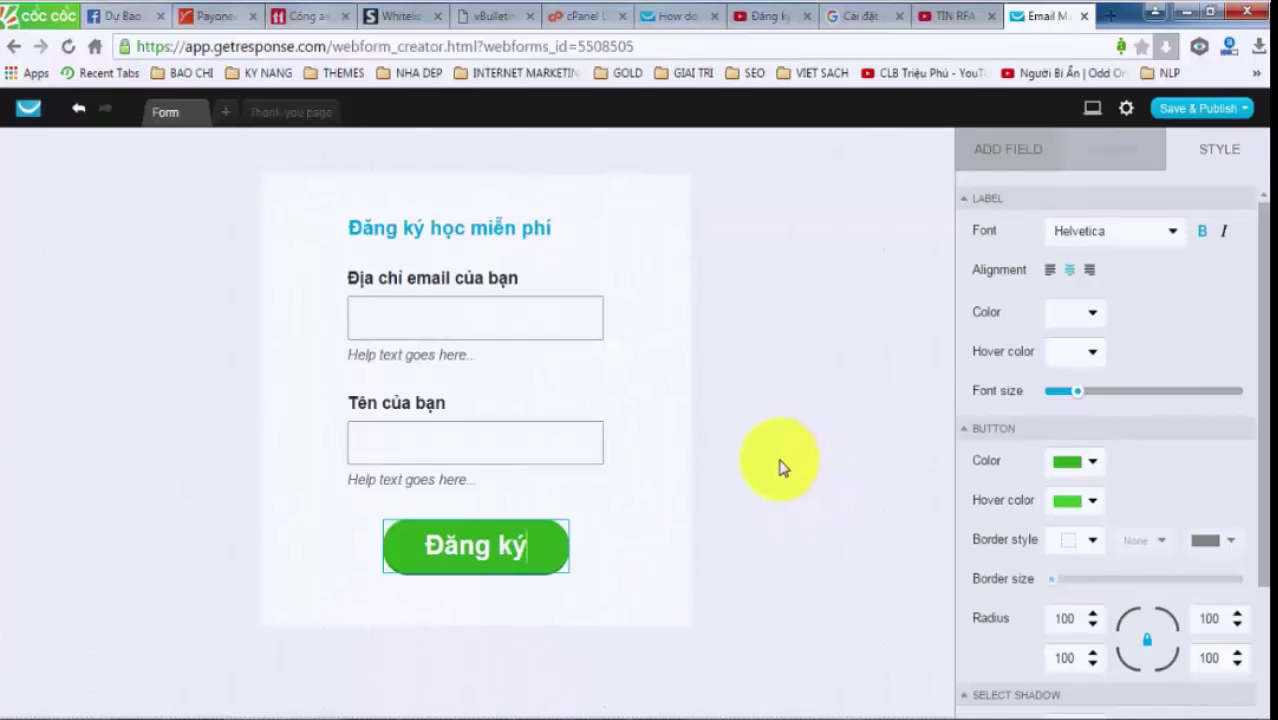
pyautogui.click(778, 460)
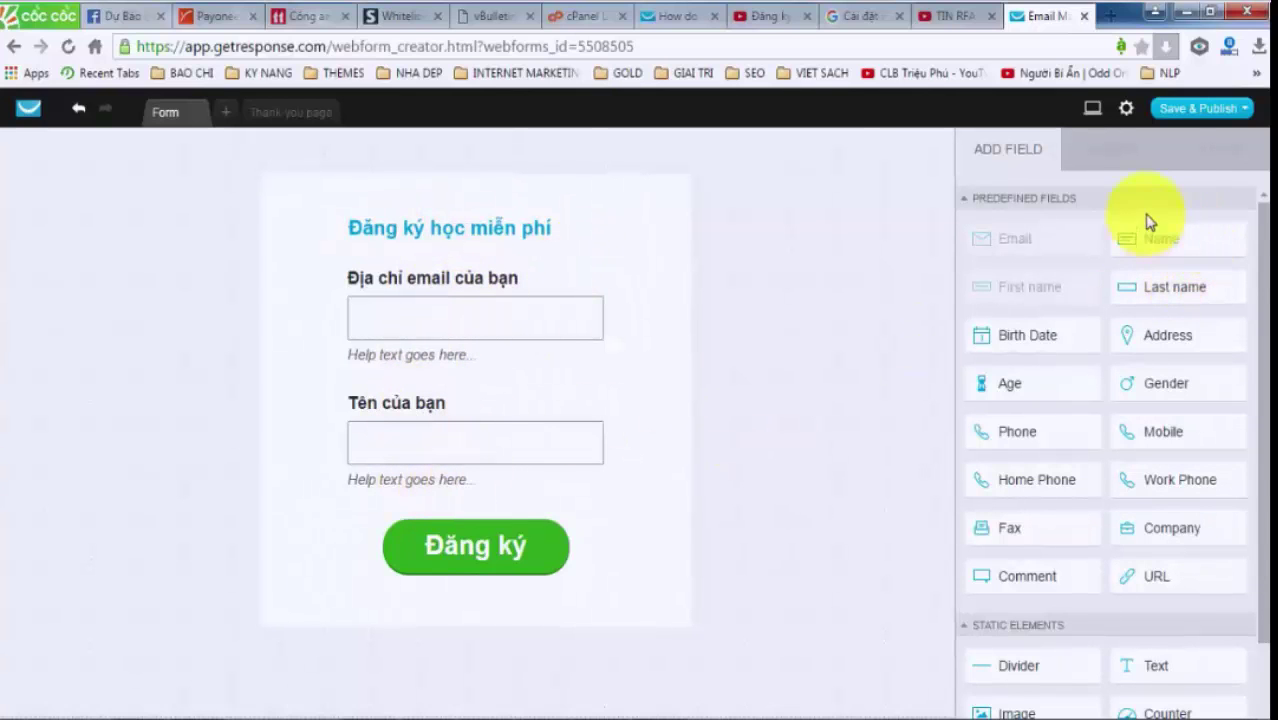
# Set the form name to "Đăng ký học miễn phí" in the form settings
pyautogui.click(1127, 108)
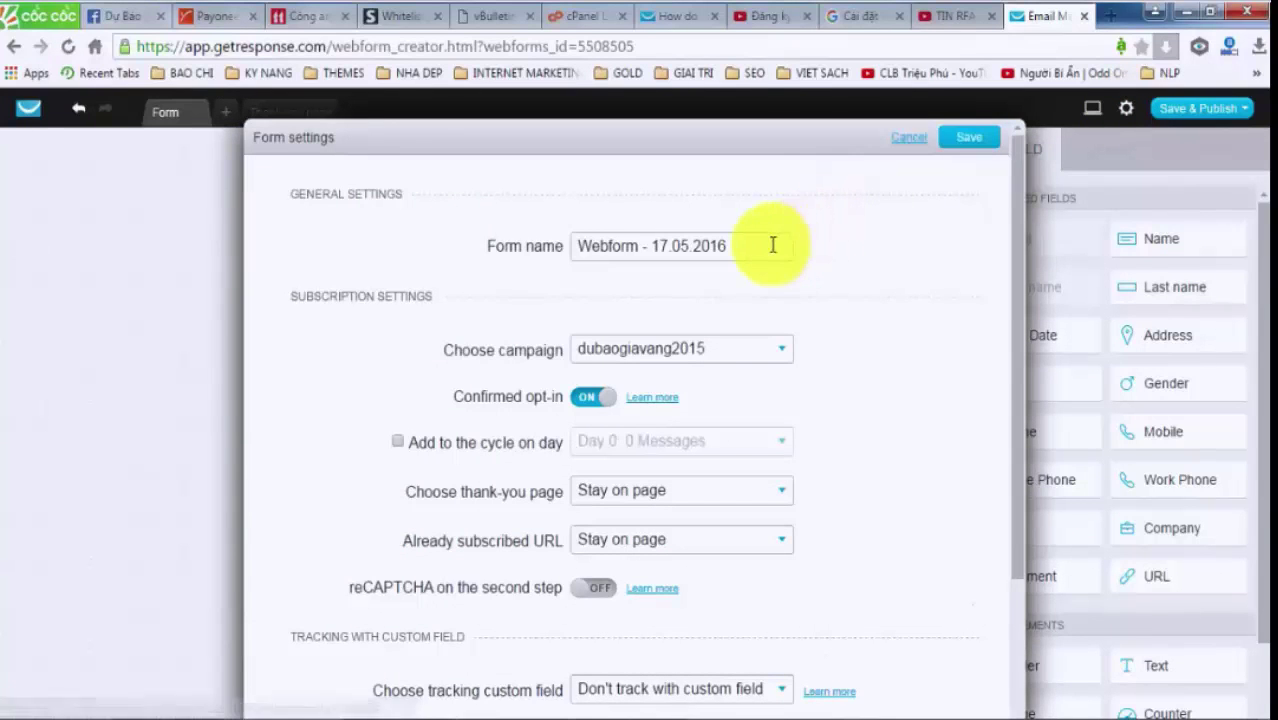
pyautogui.moveTo(759, 246); pyautogui.dragTo(590, 220)
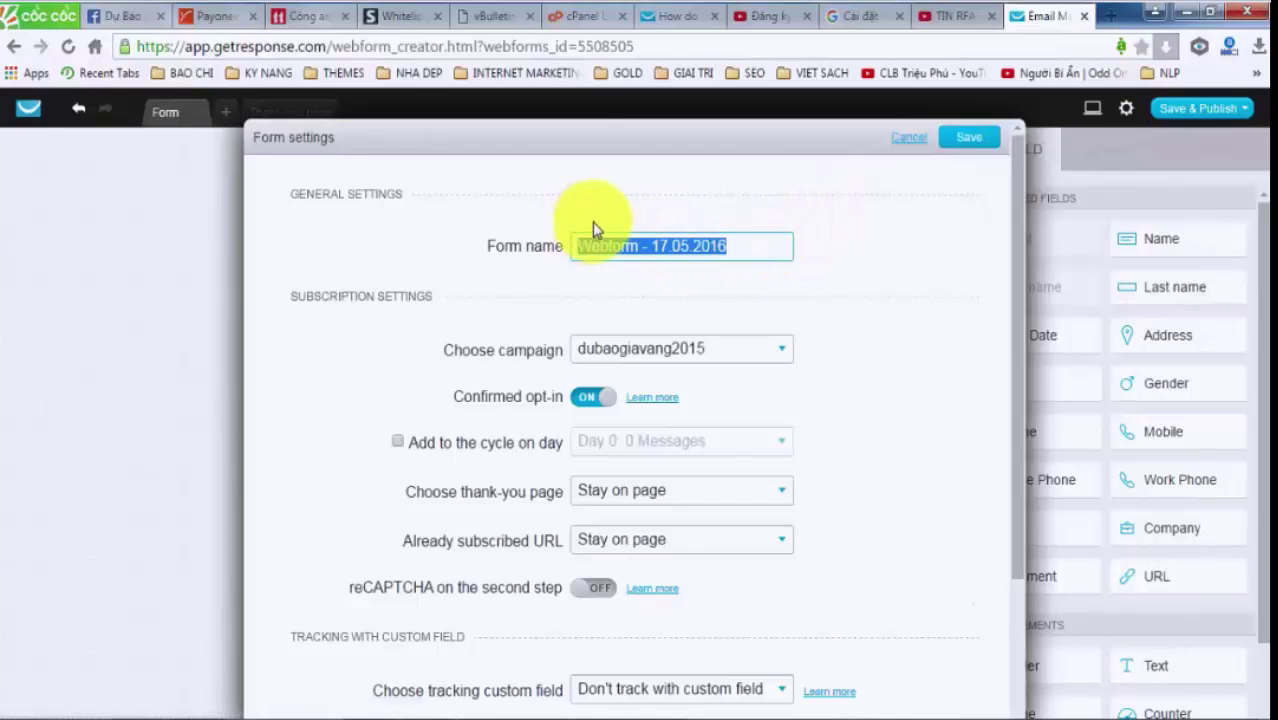
pyautogui.write('D')
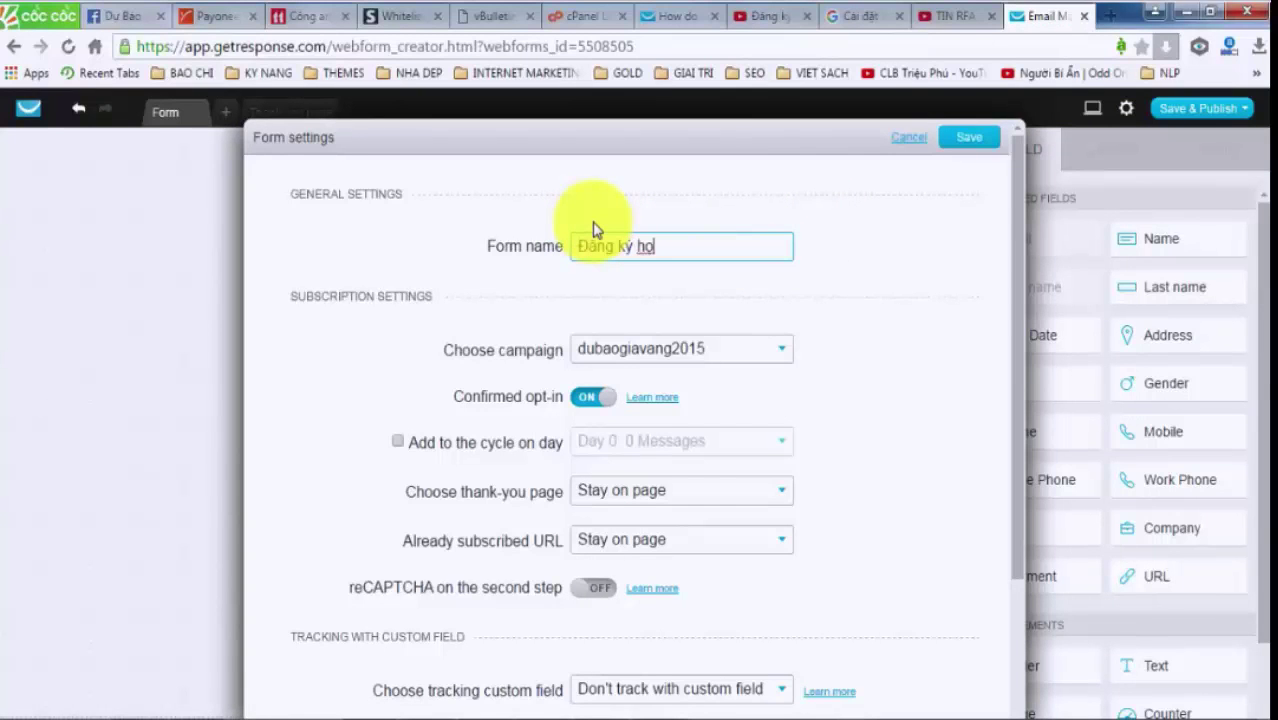
pyautogui.write('ăng ký học miễn phí')
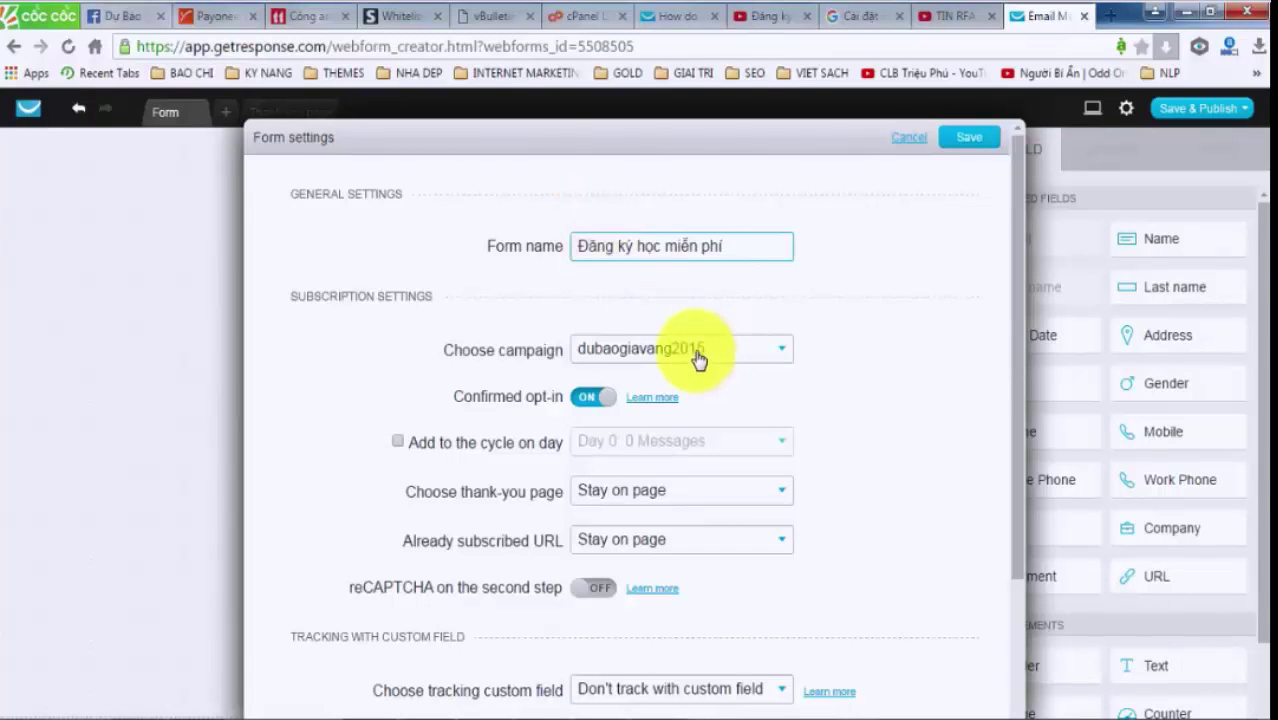
# Assign the form to the du_bao_gia_vang_2014 campaign, review the remaining form settings and save them
pyautogui.click(780, 349)
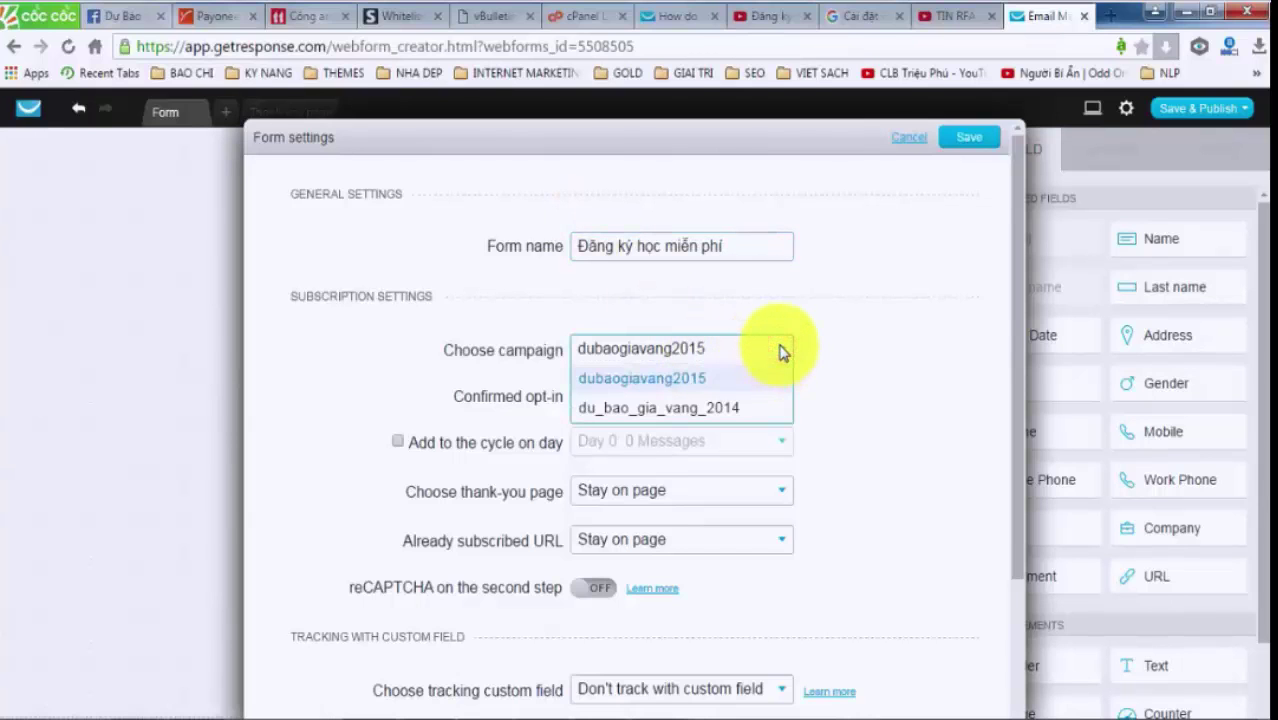
pyautogui.click(724, 410)
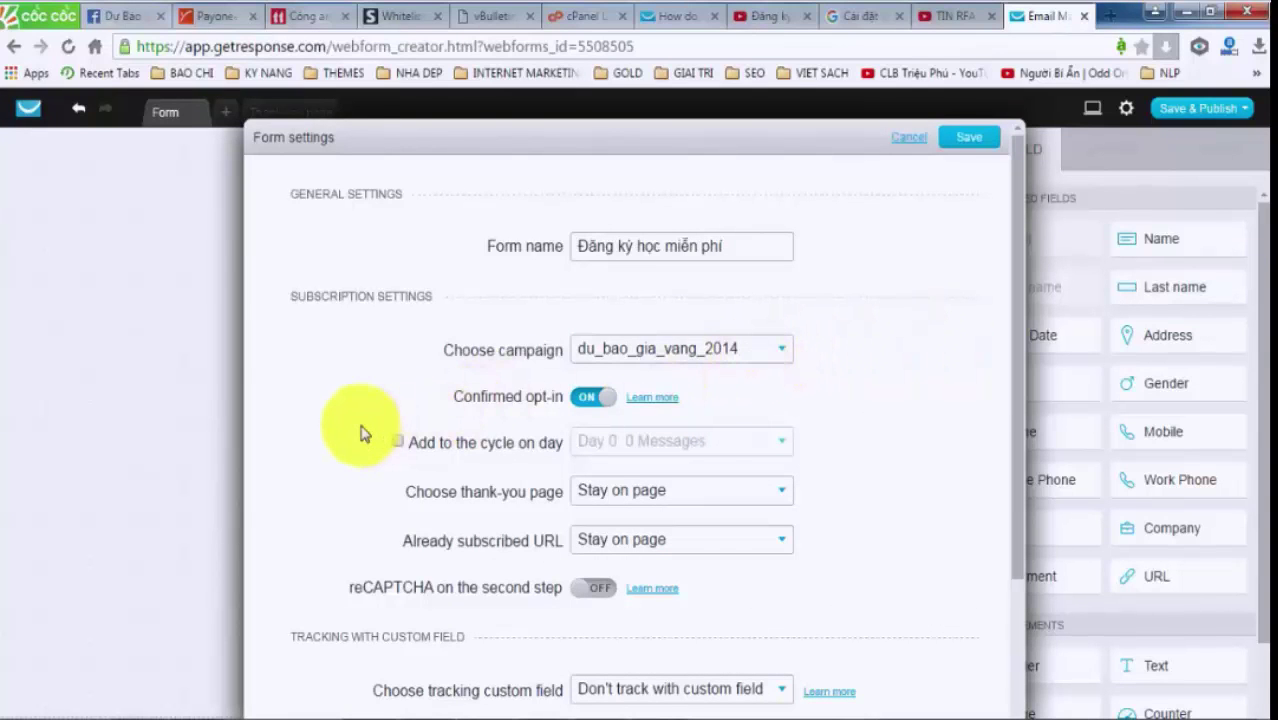
pyautogui.scroll(-1, 363, 434)
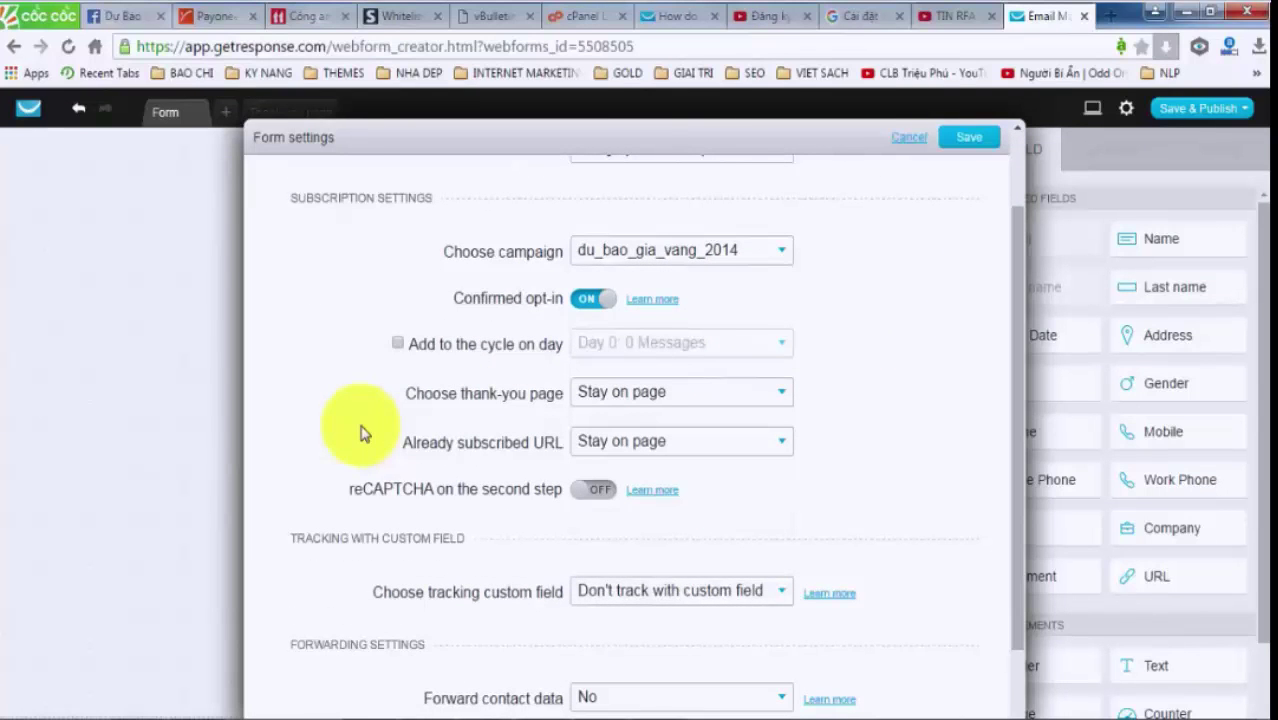
pyautogui.scroll(-2, 362, 433)
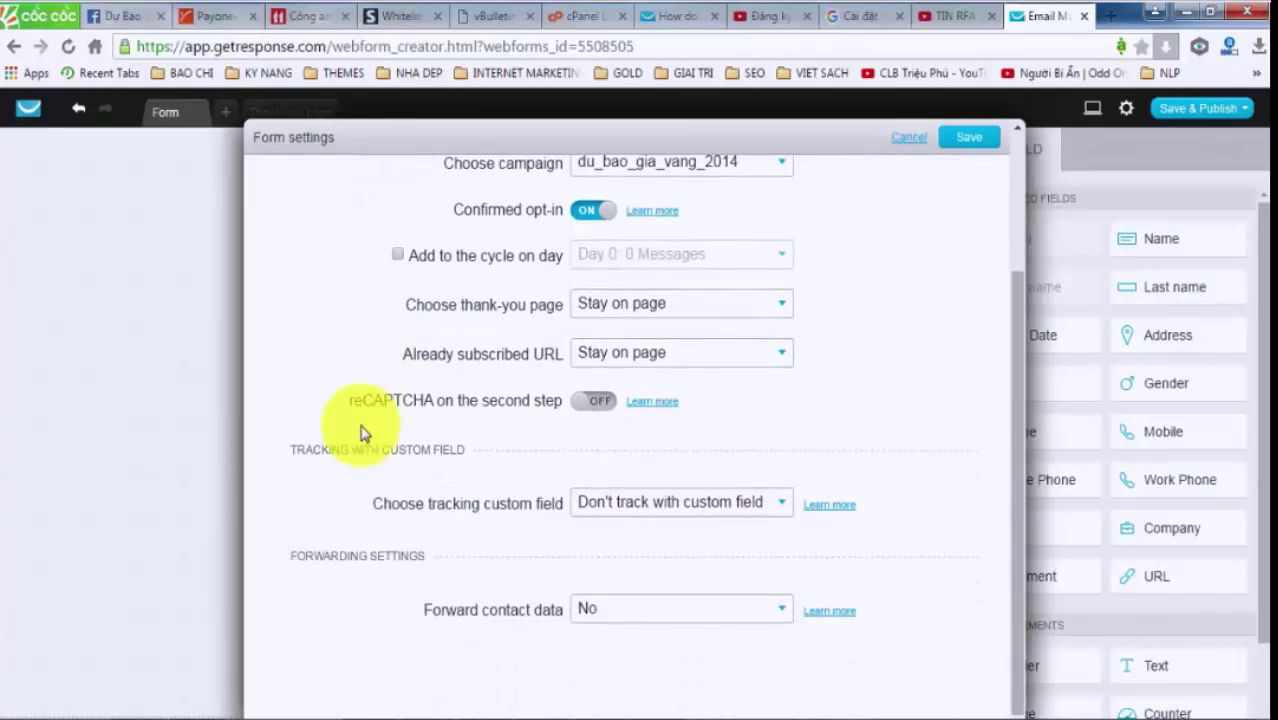
pyautogui.scroll(4, 362, 433)
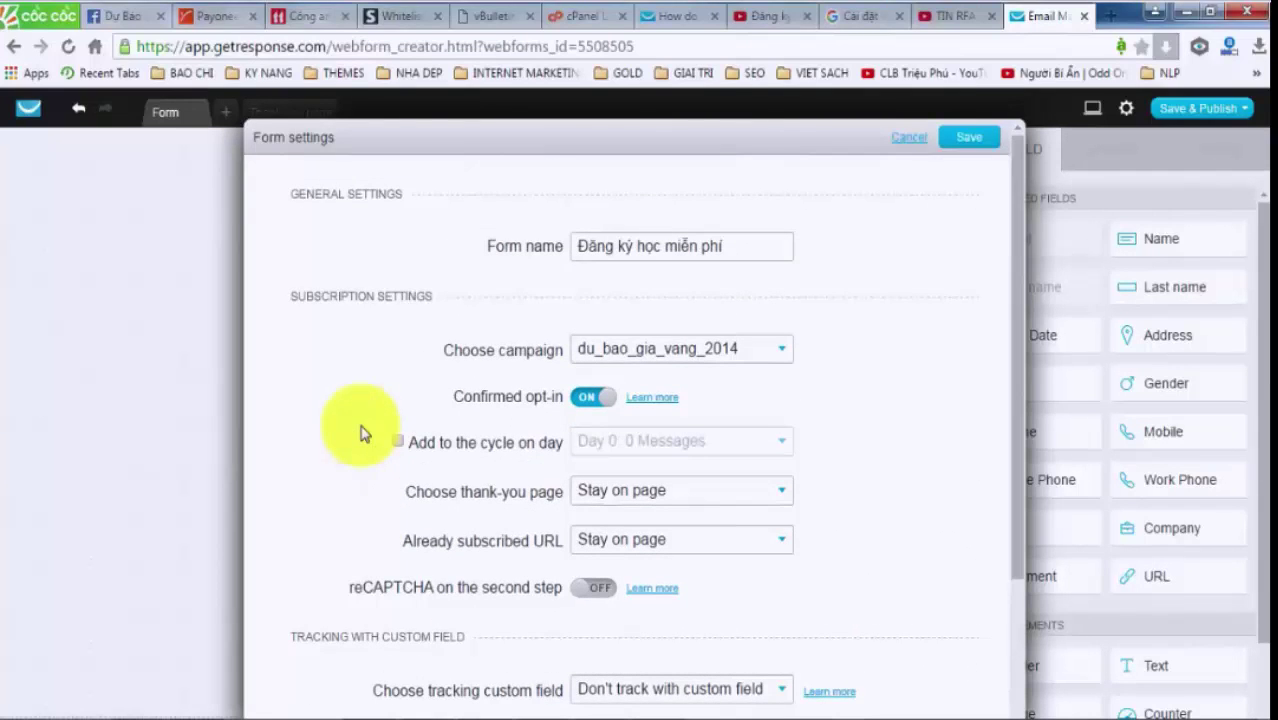
pyautogui.click(975, 137)
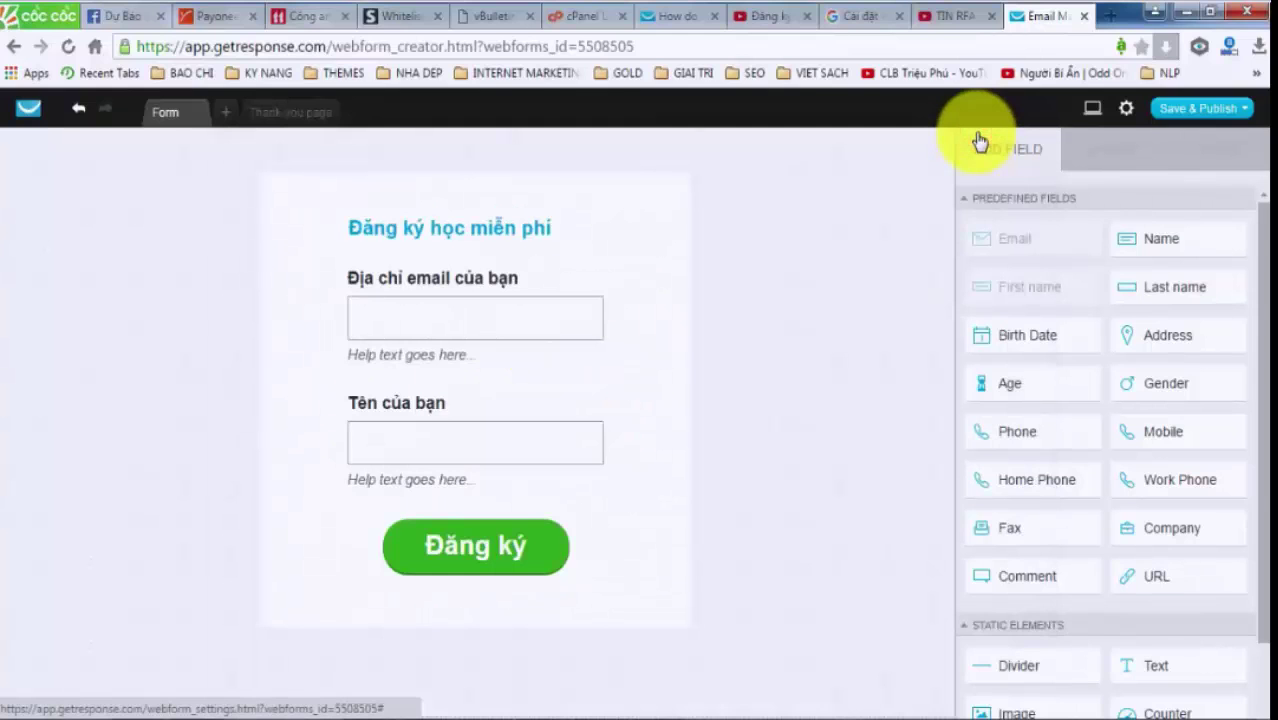
# Save and publish the form, and copy its JavaScript code for installing it on a website
pyautogui.click(1232, 112)
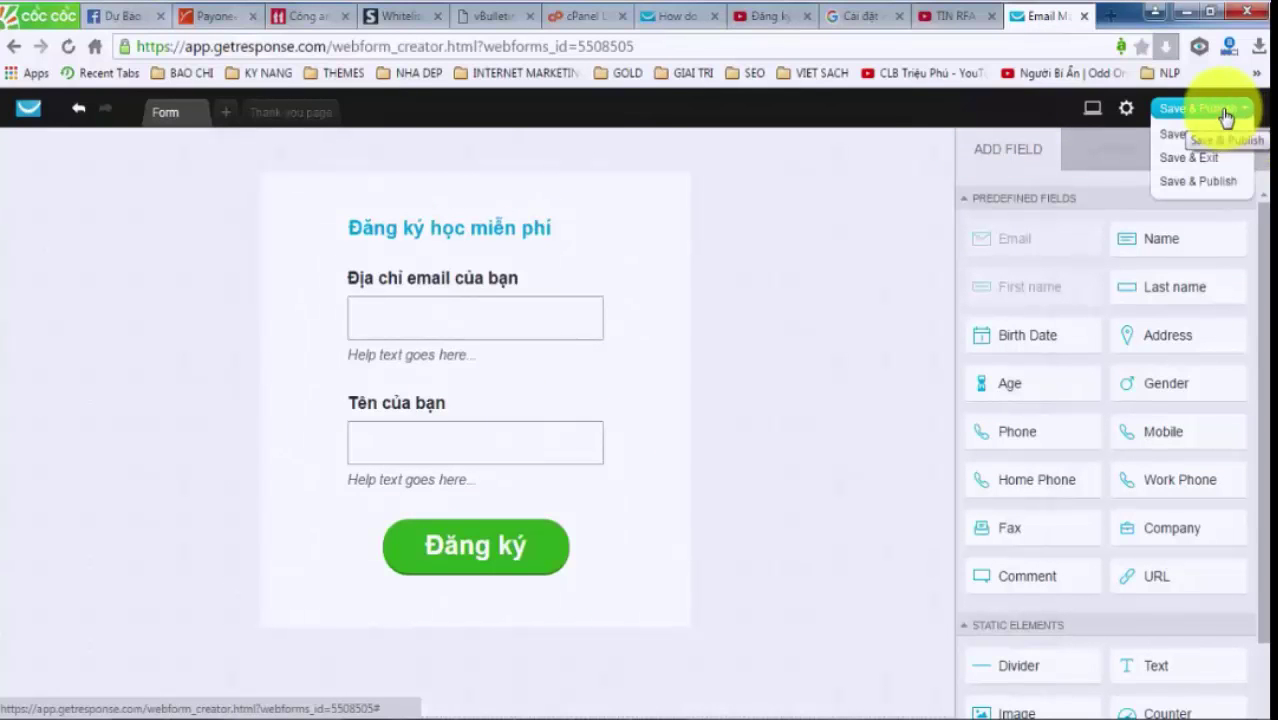
pyautogui.click(1220, 183)
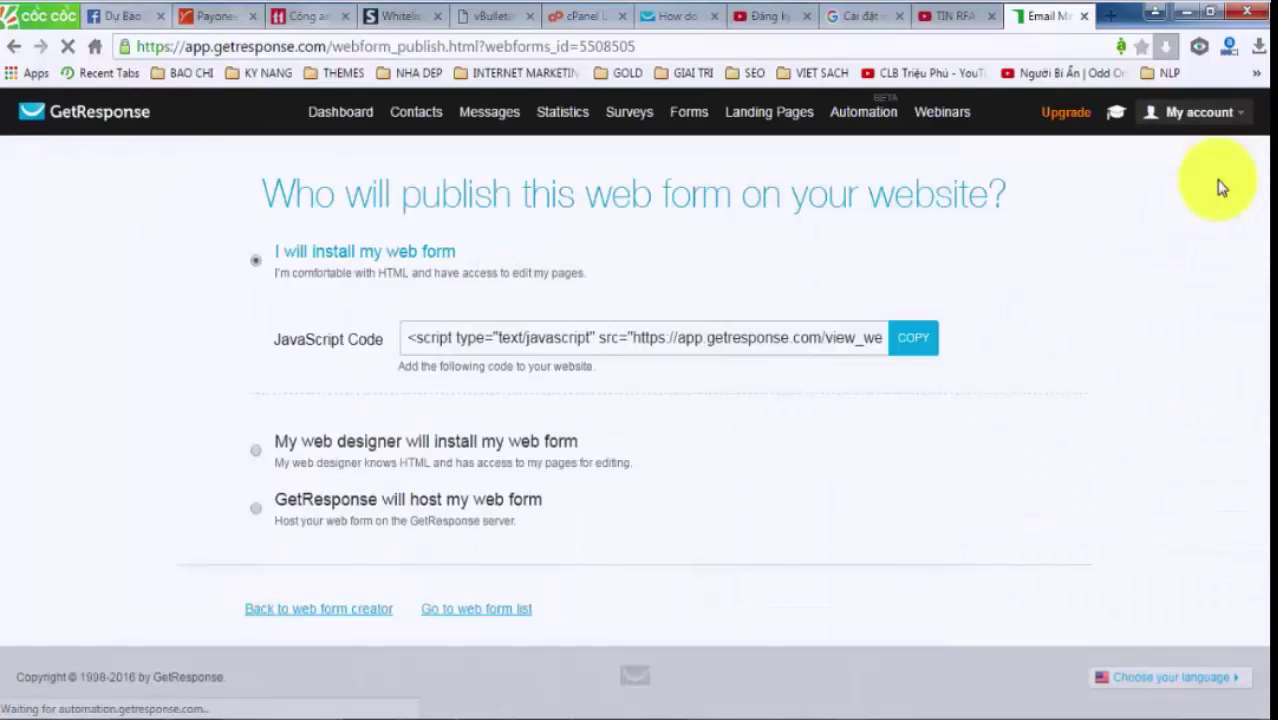
pyautogui.click(800, 340)
pyautogui.click(797, 340)
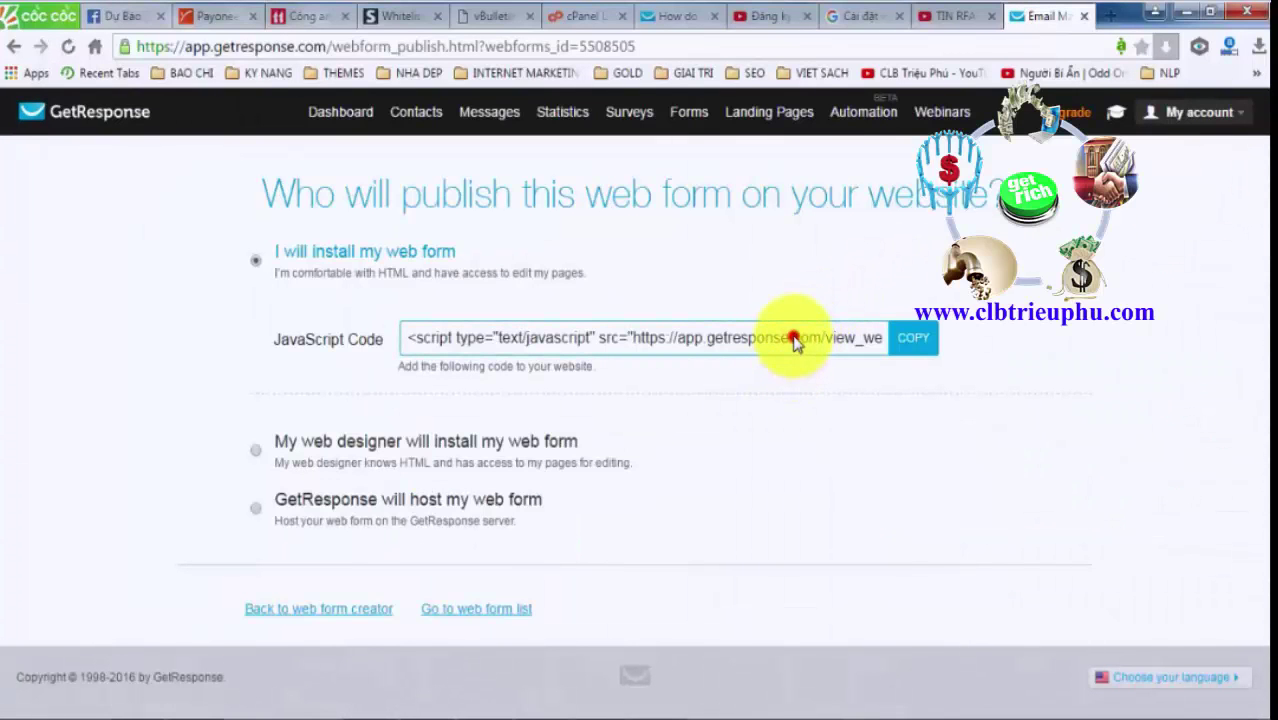
pyautogui.click(913, 340)
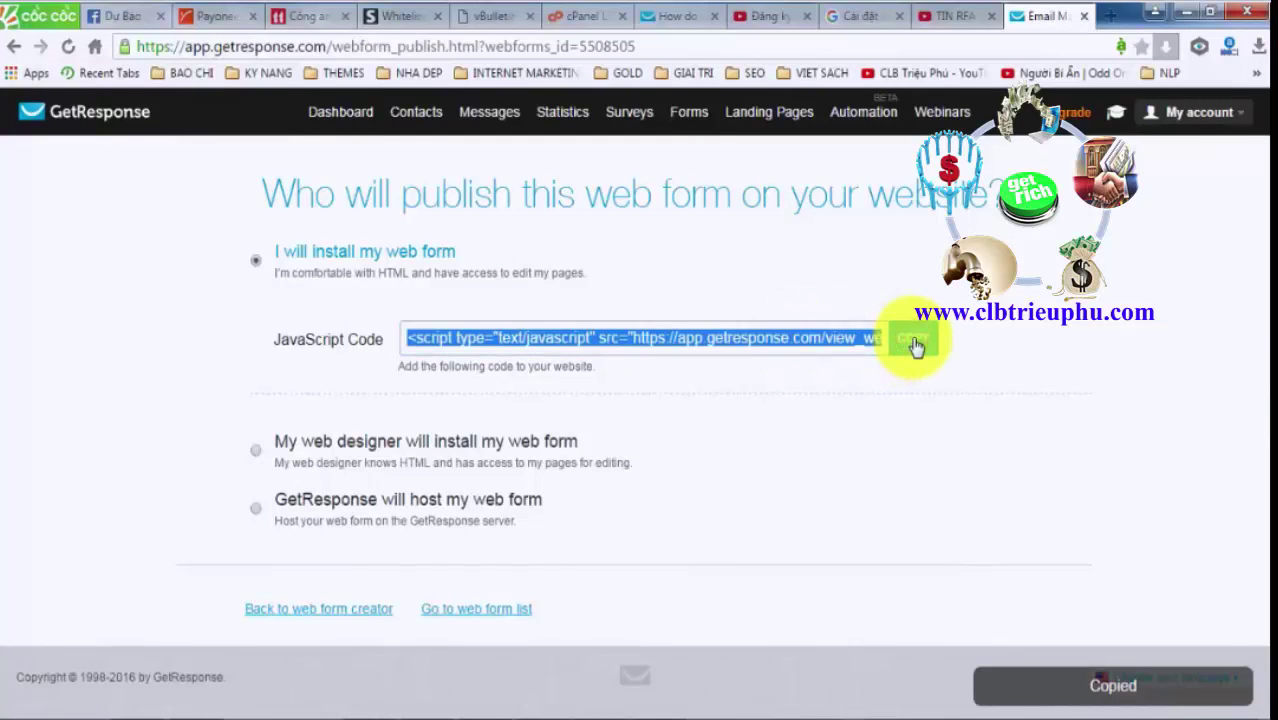